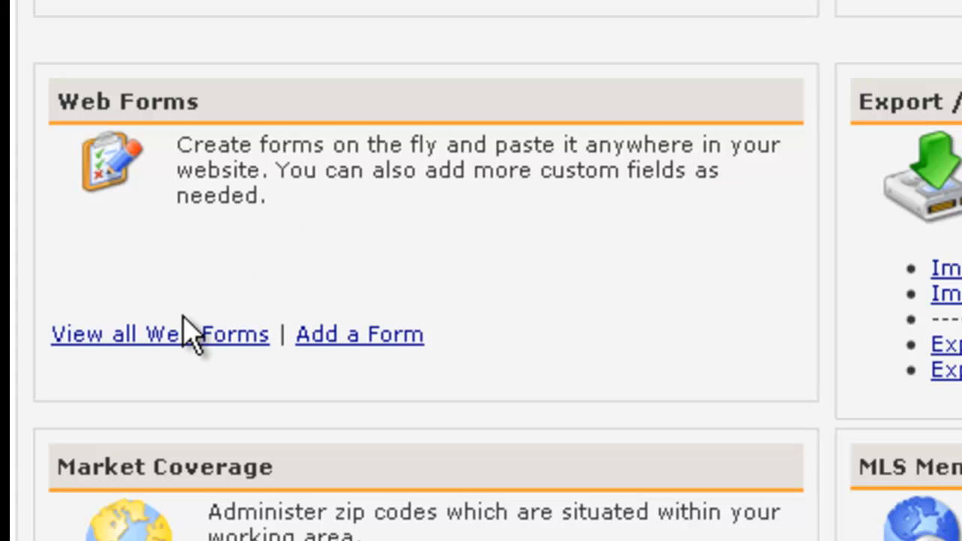
Add a new web form titled "Contact Us" with the short name "Contact Us1"
click(344, 338)
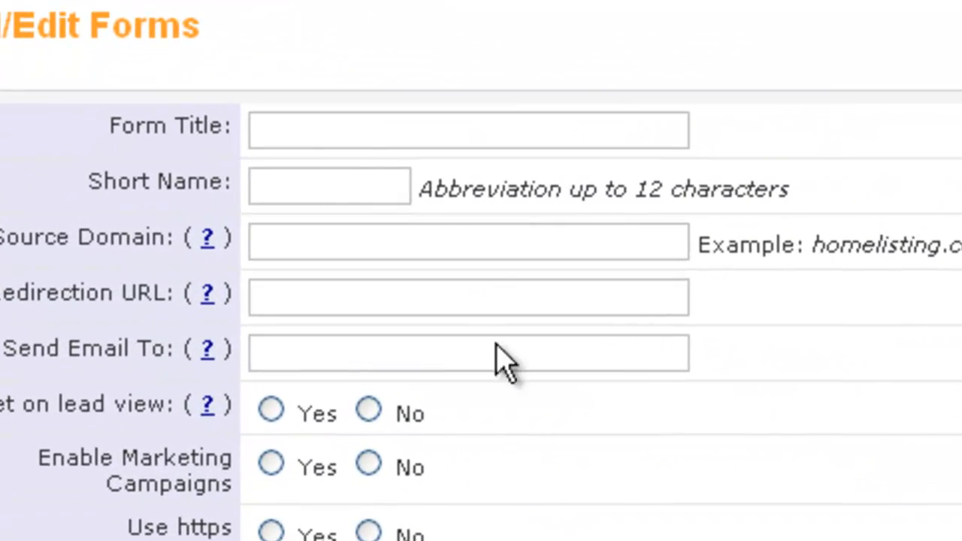
click(312, 131)
text(Contact Us)
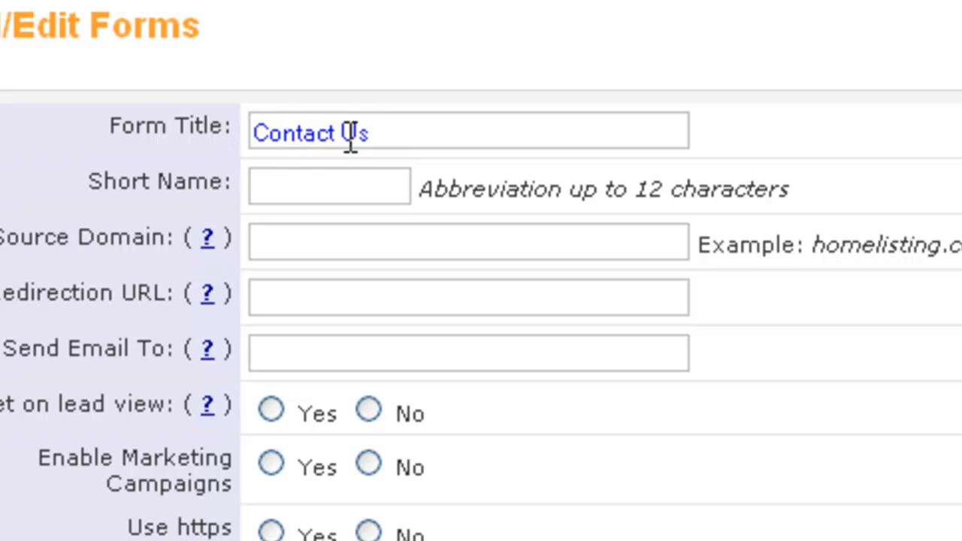
triple_click(337, 120)
key(ctrl+c)
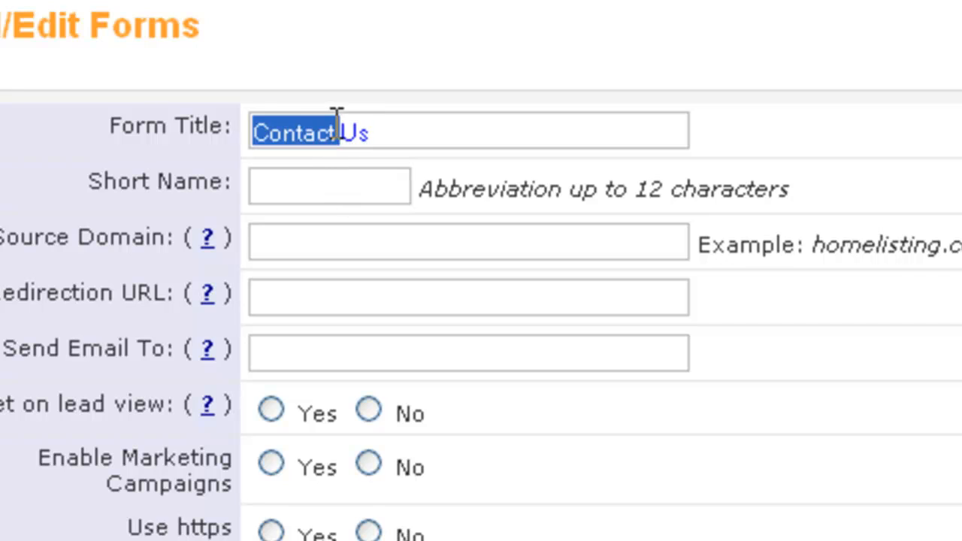
click(335, 182)
key(ctrl+v)
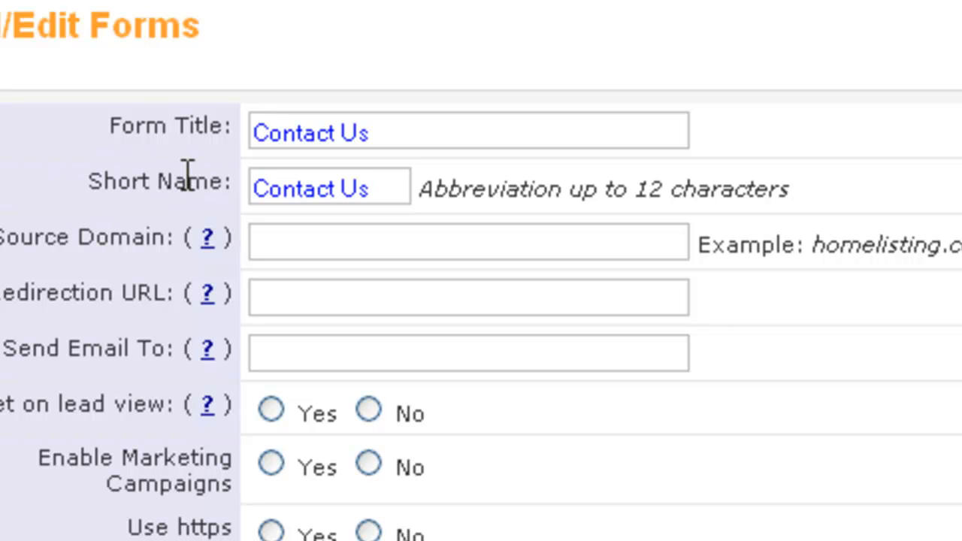
text(1)
click(271, 235)
text(www.myrealestatesite.com)
key(Tab)
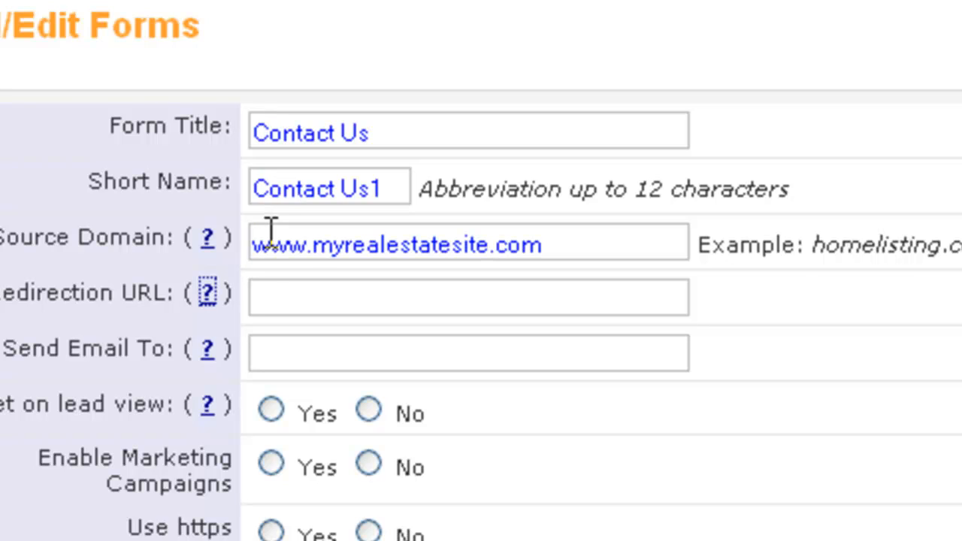
click(325, 293)
text(www.myrealestatesite.com/thankyou)
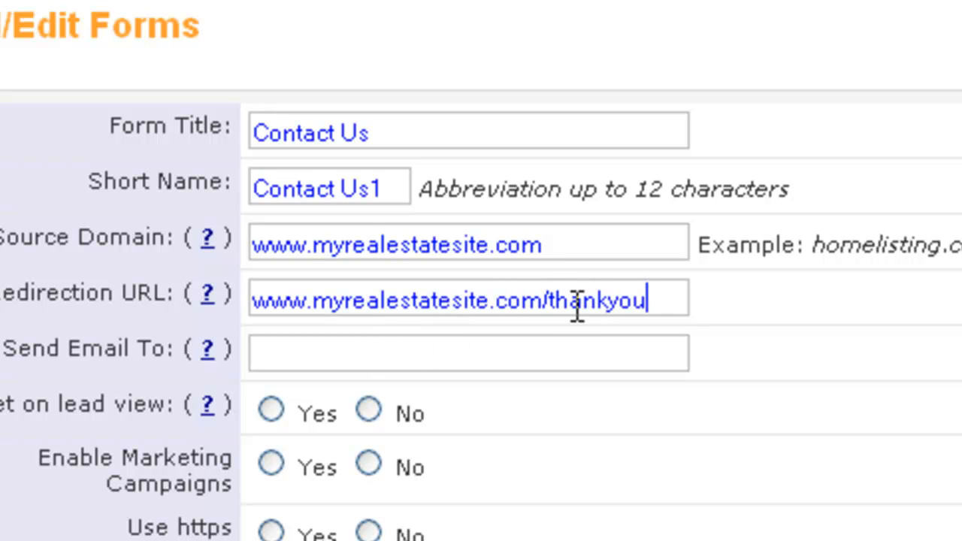
Enter the three comma-separated recipient e-mail addresses that the form sends its notifications to
click(314, 347)
key(ctrl+v)
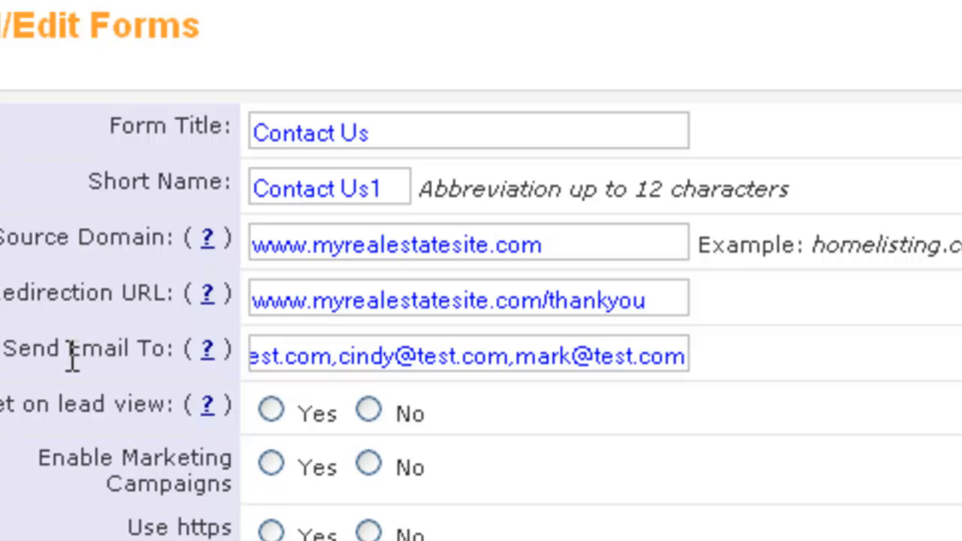
drag(307, 357, 241, 350)
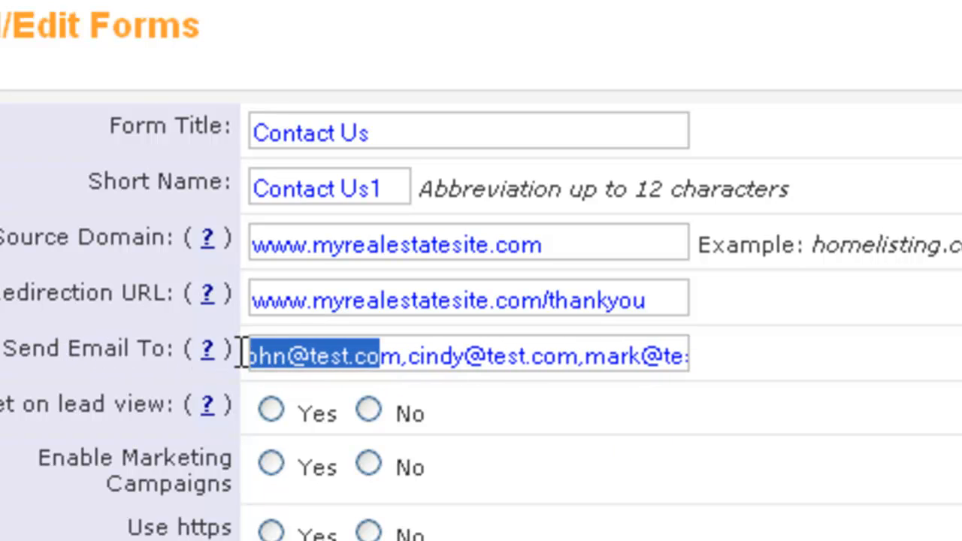
click(285, 350)
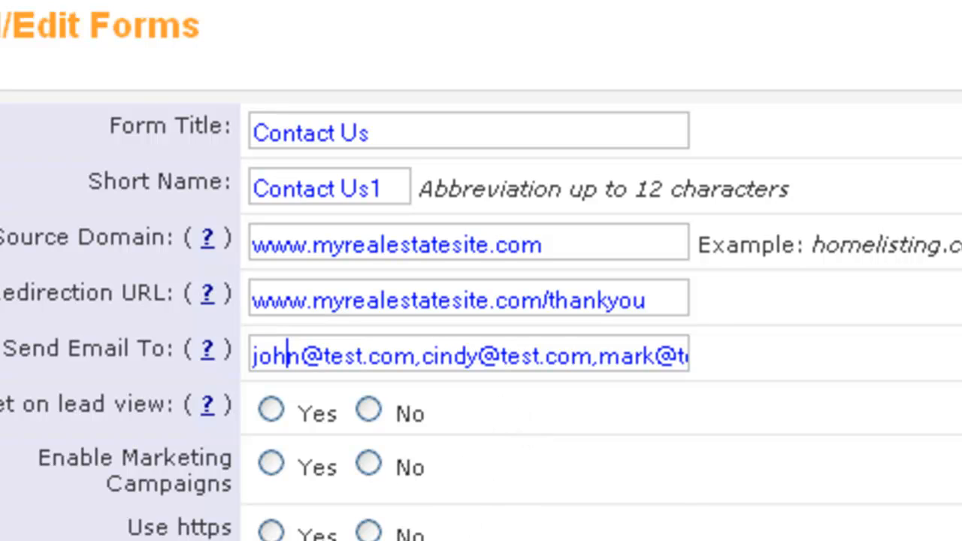
drag(417, 355, 704, 354)
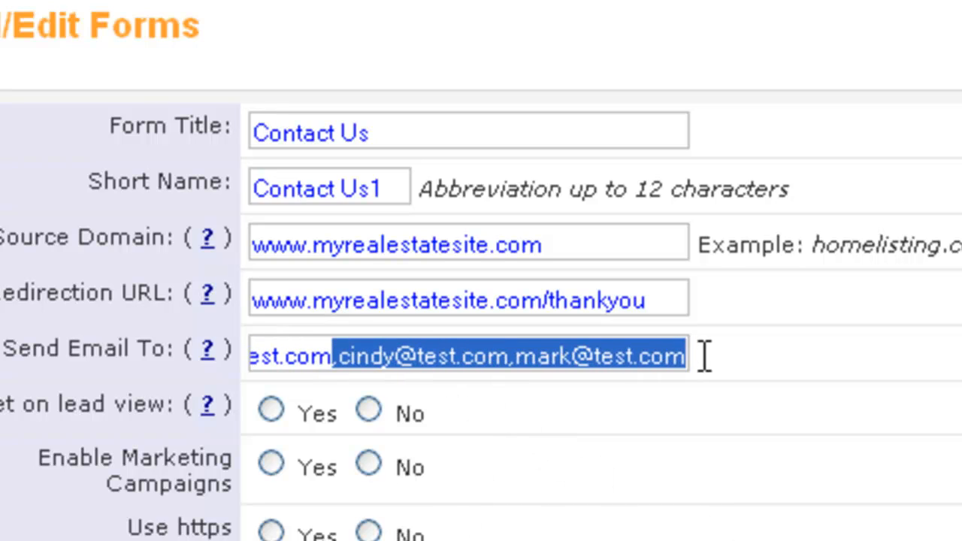
click(610, 428)
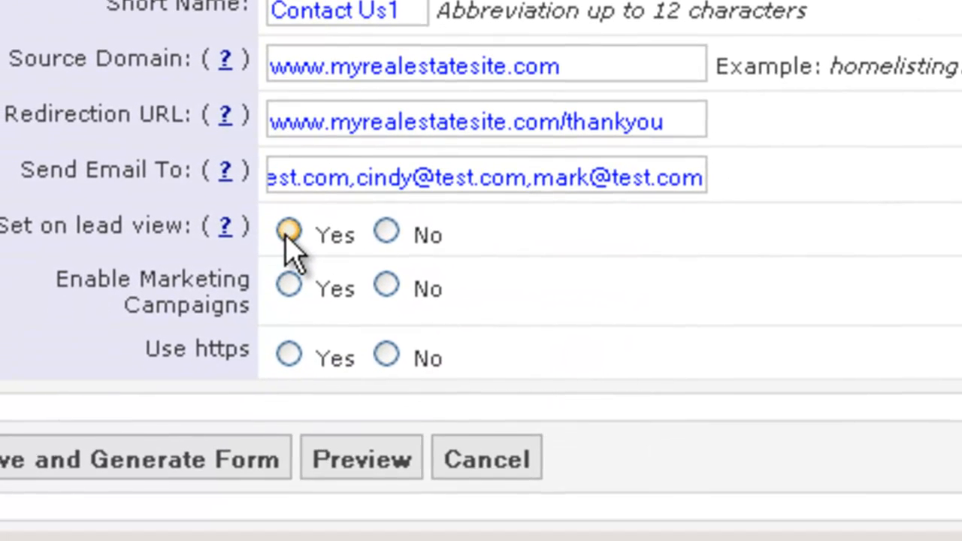
Turn on the lead view setting with both type and status set to All
click(271, 409)
click(402, 272)
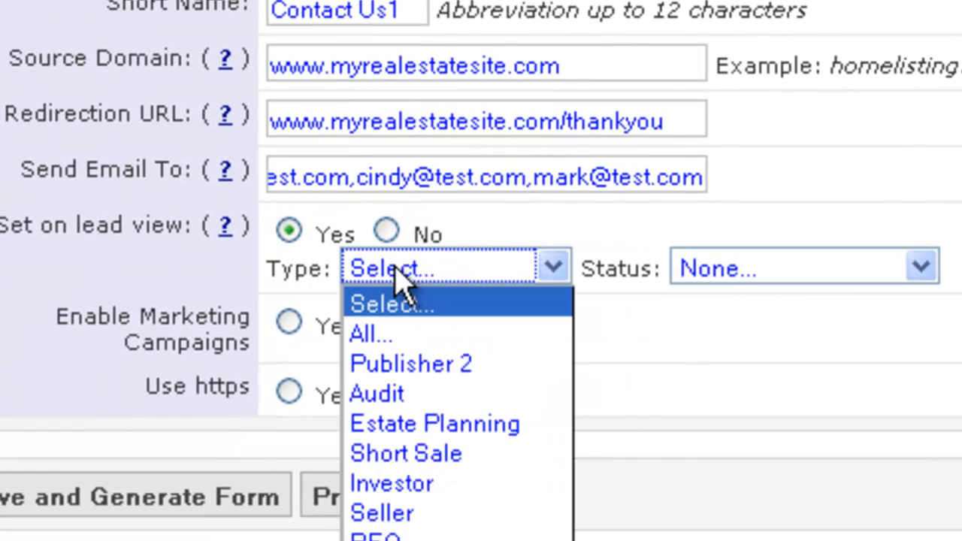
click(365, 335)
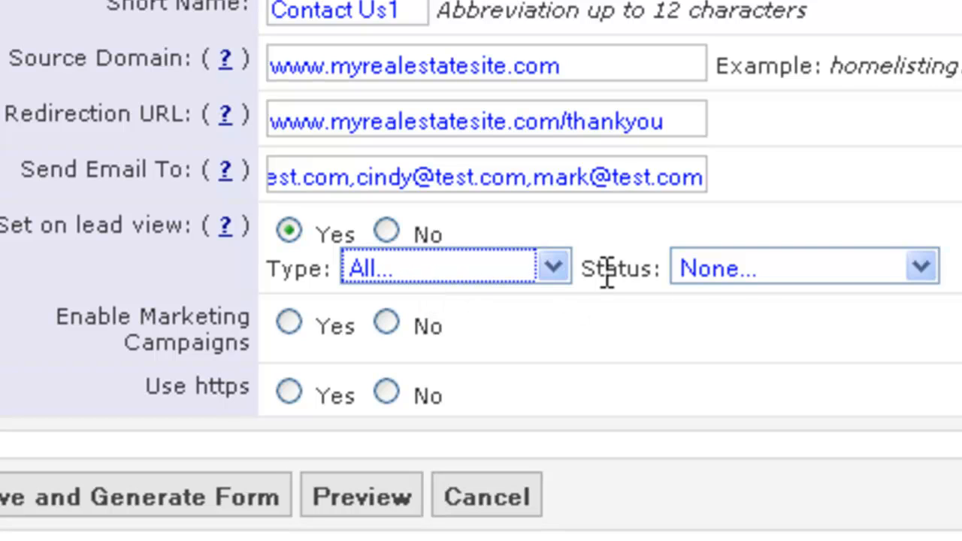
click(699, 271)
click(733, 342)
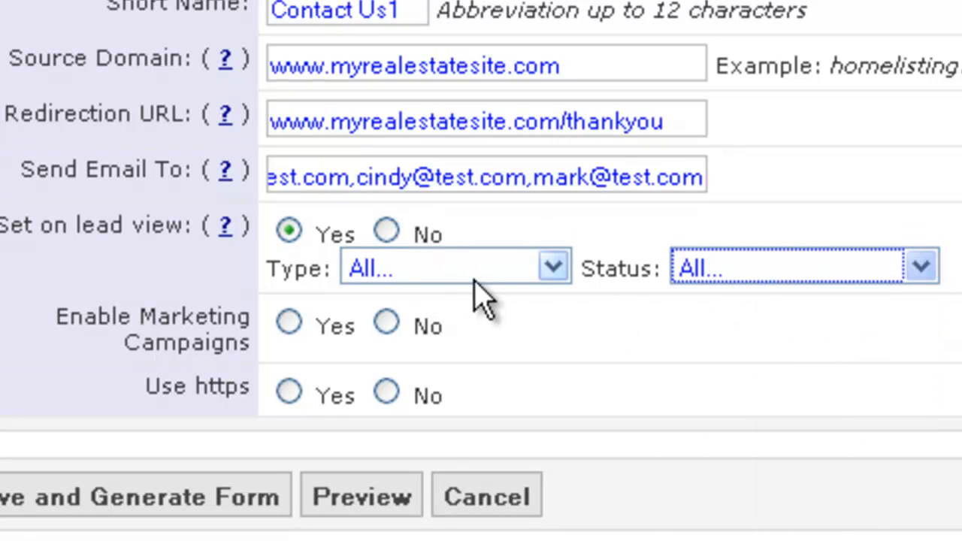
Change the lead view type to Short Sale and the status to New
click(539, 264)
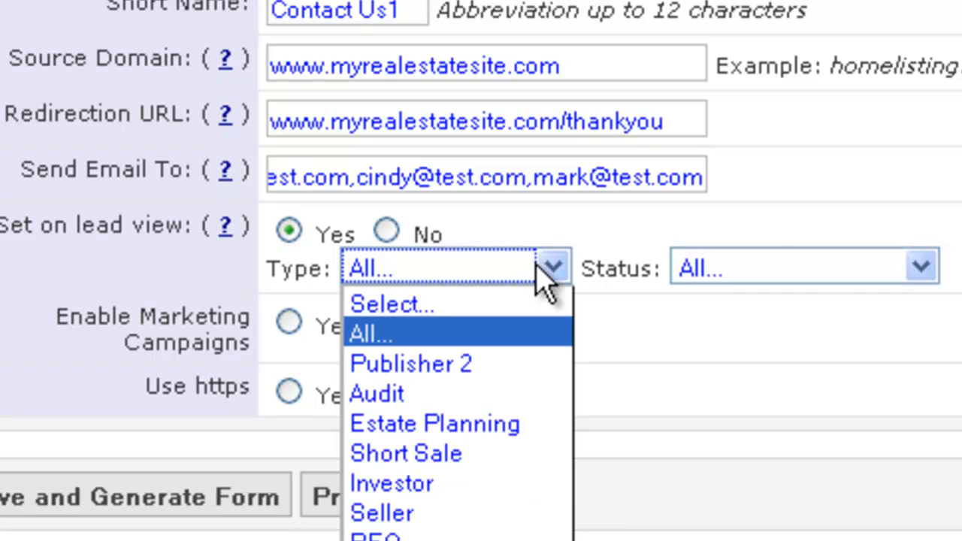
click(423, 453)
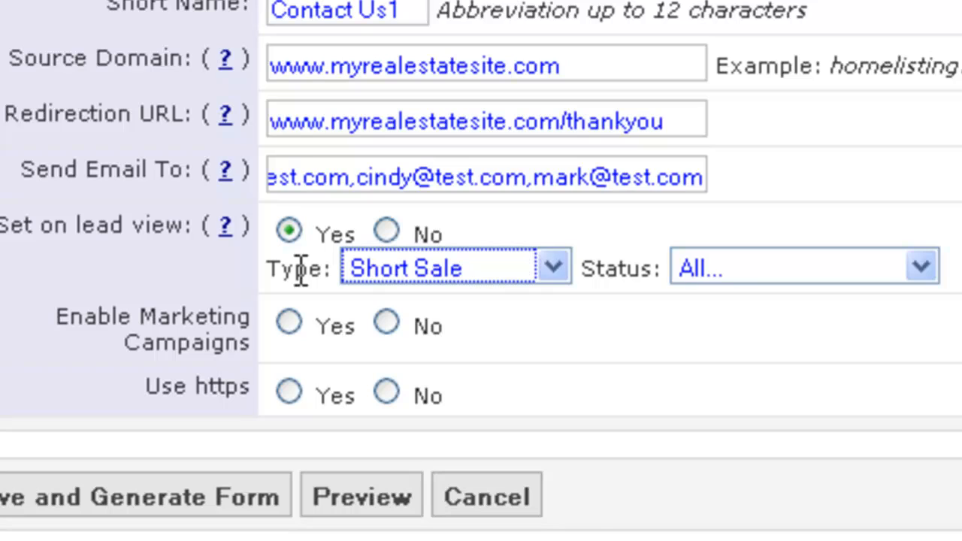
click(754, 284)
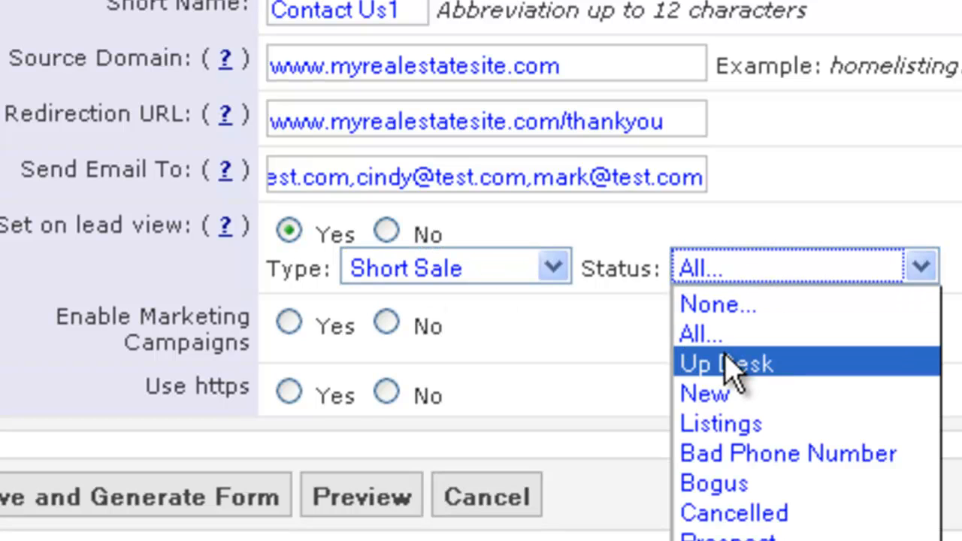
click(730, 366)
click(725, 285)
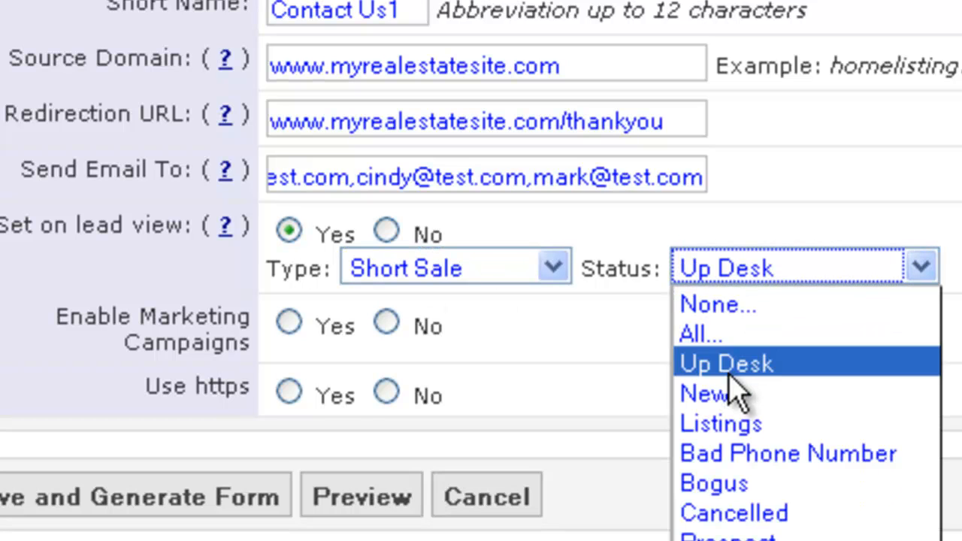
click(730, 395)
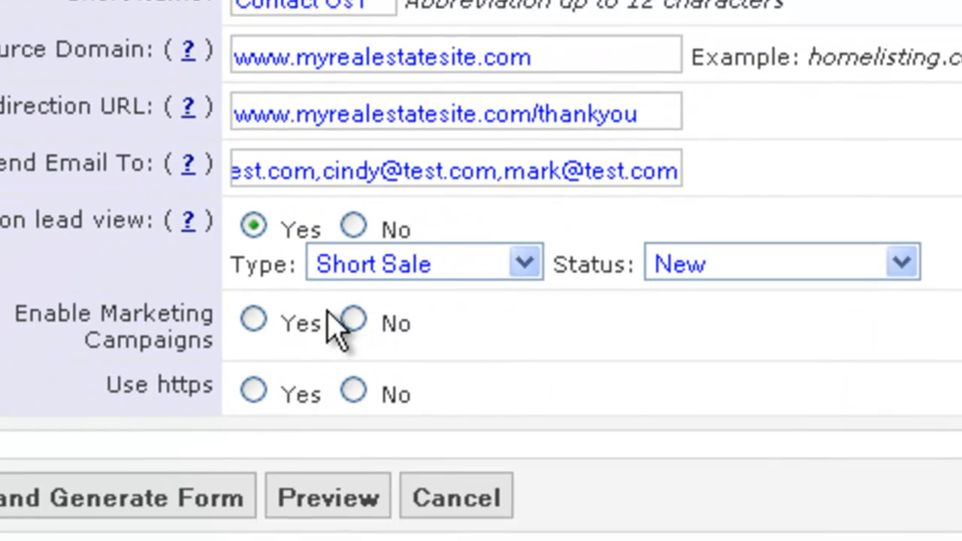
Set Enable Marketing Campaigns, Use https, Forward Lead and Capture Lead all to Yes
click(253, 321)
click(255, 391)
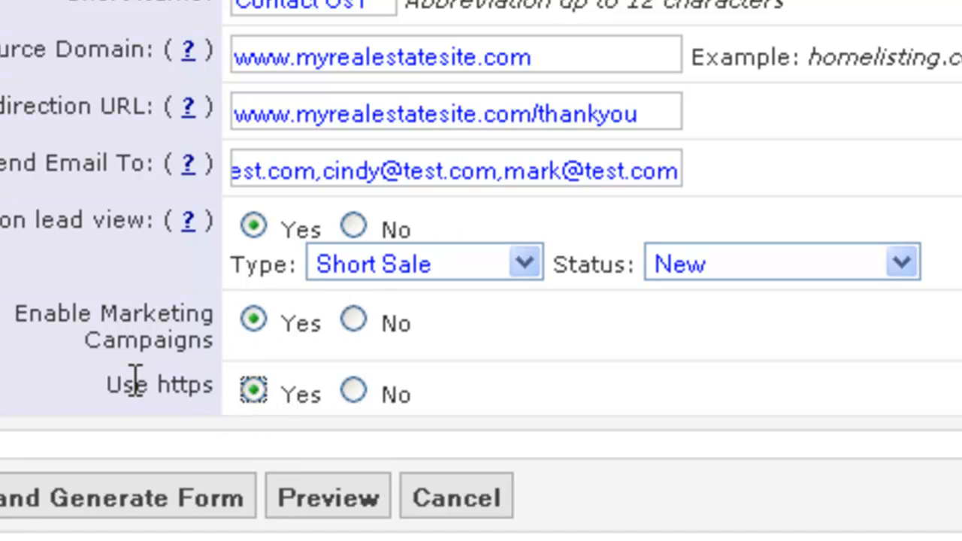
scroll(593, 389, down, 3)
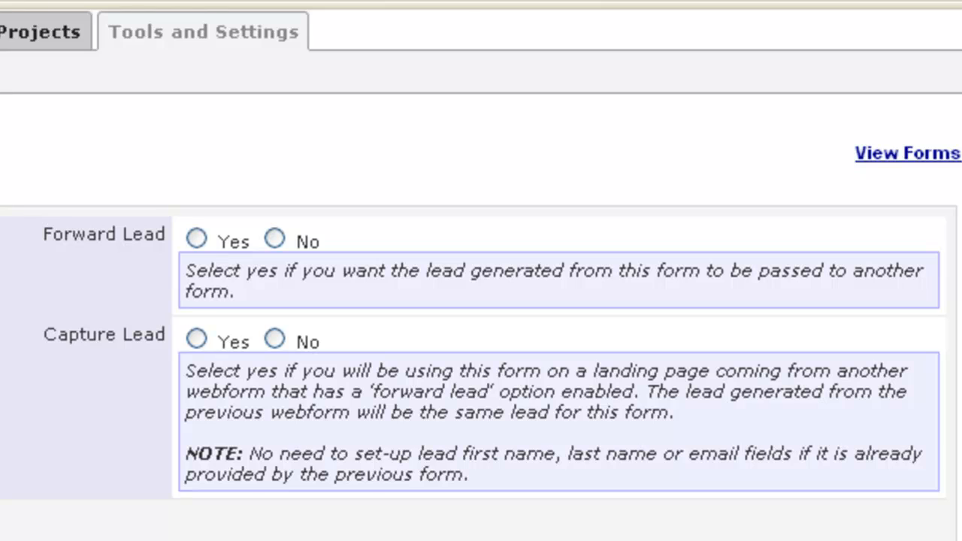
click(197, 239)
click(196, 340)
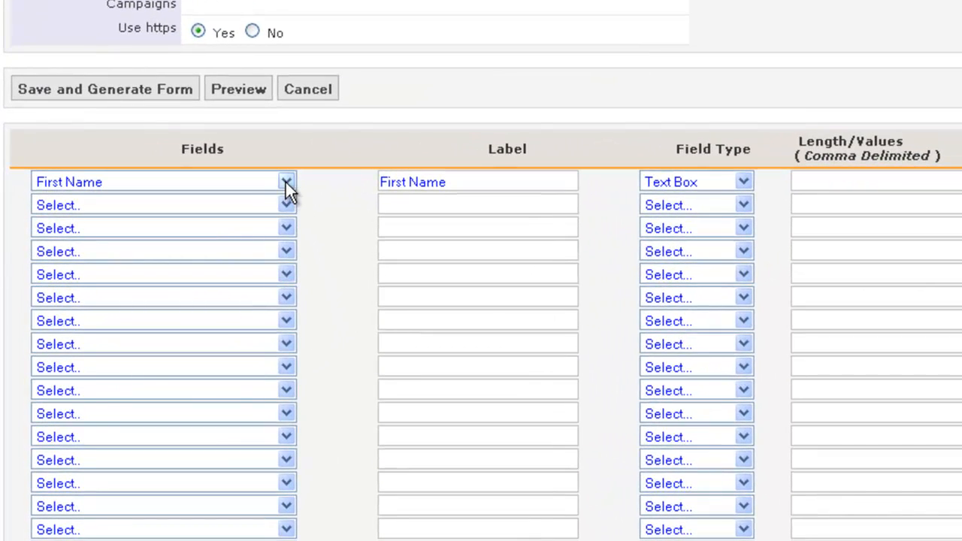
Keep First Name as the first form field and add Last Name and Email in the next two rows
click(286, 182)
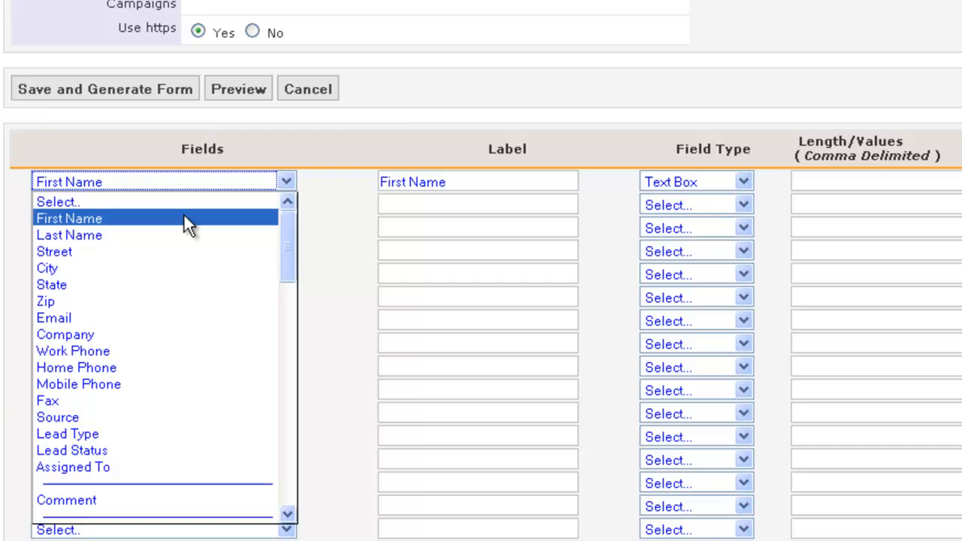
click(321, 202)
click(215, 206)
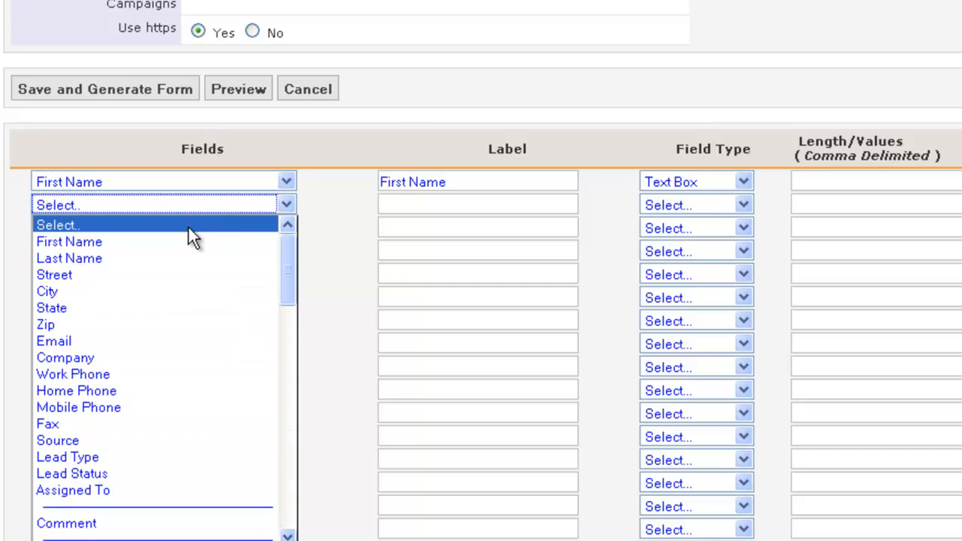
click(141, 264)
click(120, 229)
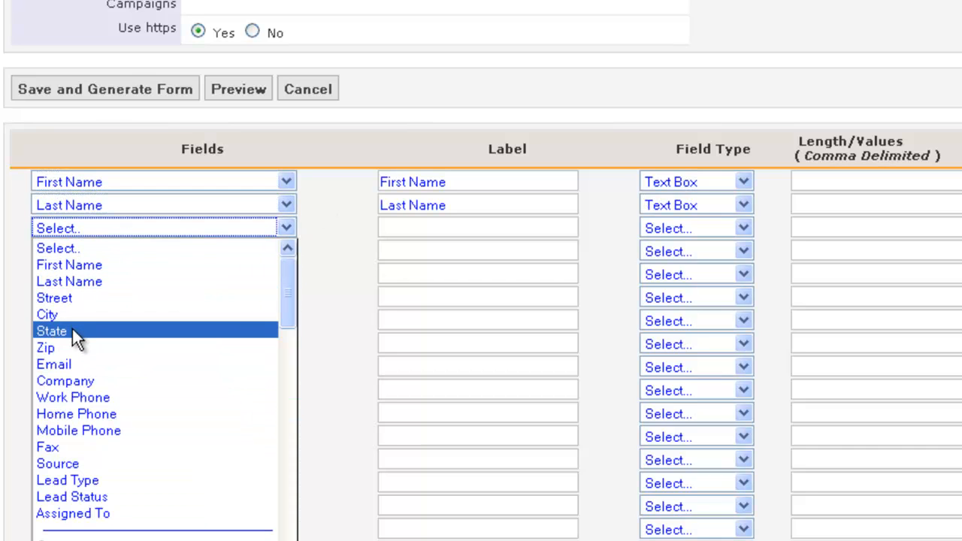
click(71, 368)
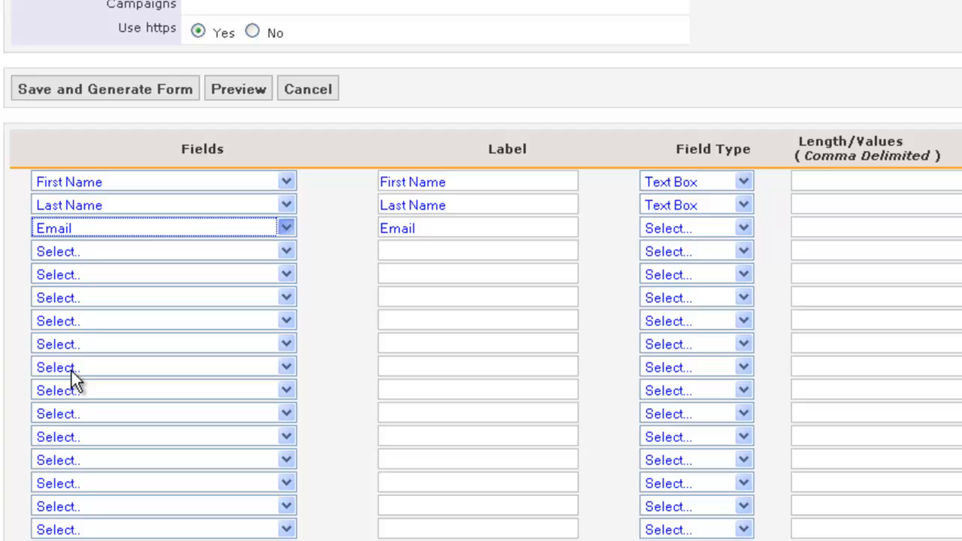
Add Custom Field 1 labelled "What is your Home worth?" in the fourth row with the Currency field type
click(63, 253)
scroll(65, 308, down, 3)
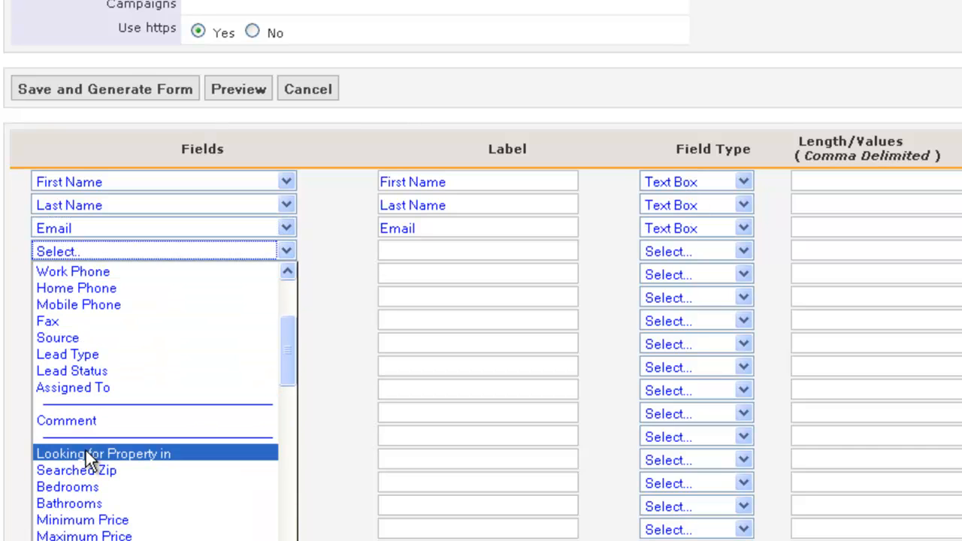
scroll(85, 451, down, 2)
click(89, 500)
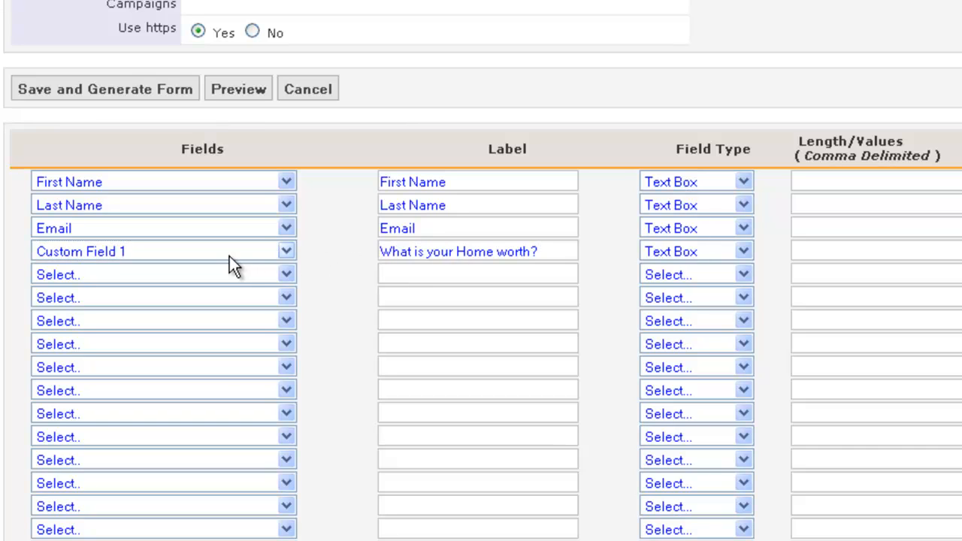
click(684, 253)
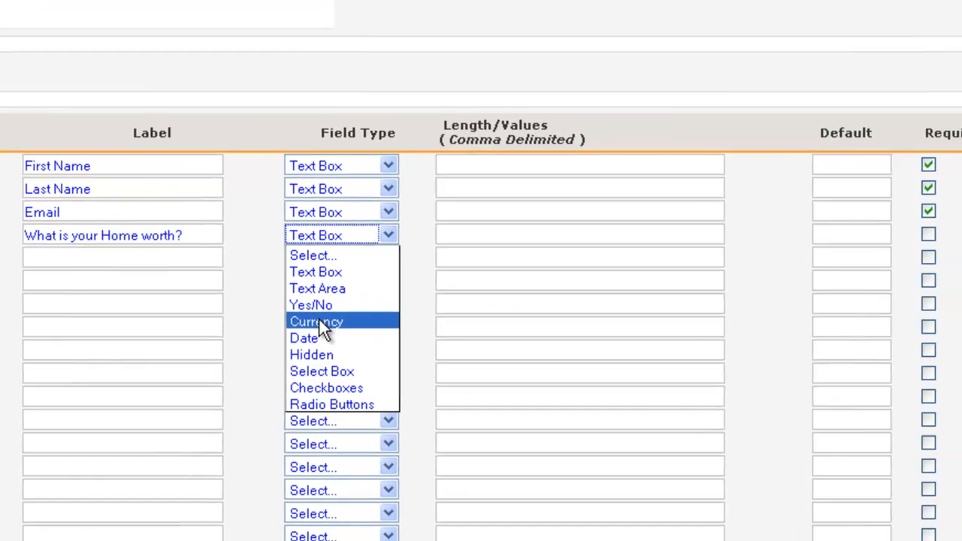
click(676, 338)
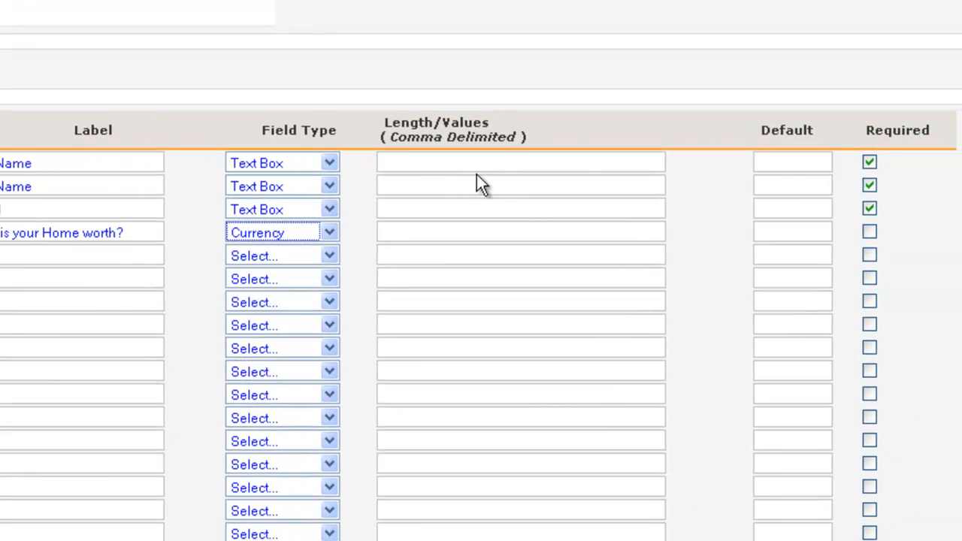
click(870, 161)
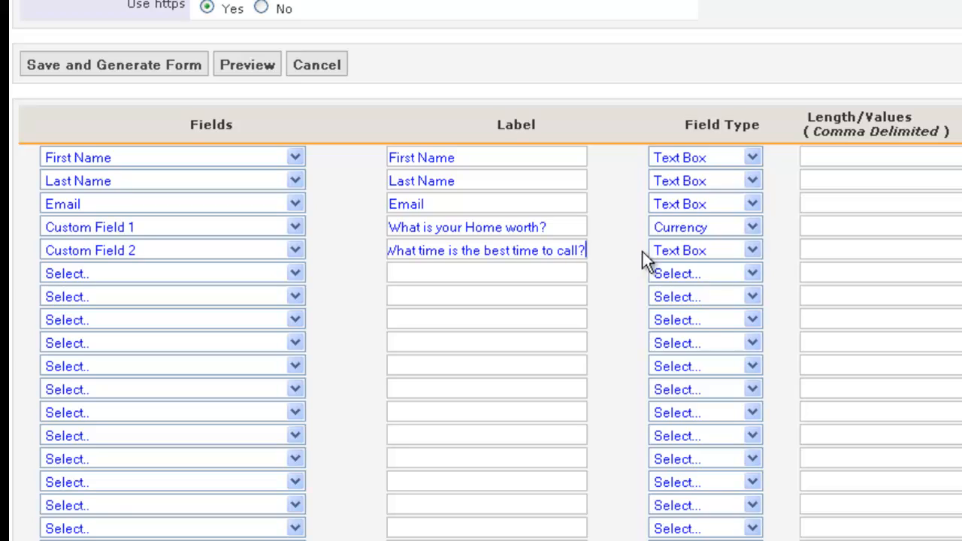
Set the field type of Custom Field 2, "What time is the best time to call?", to Select Box
click(686, 249)
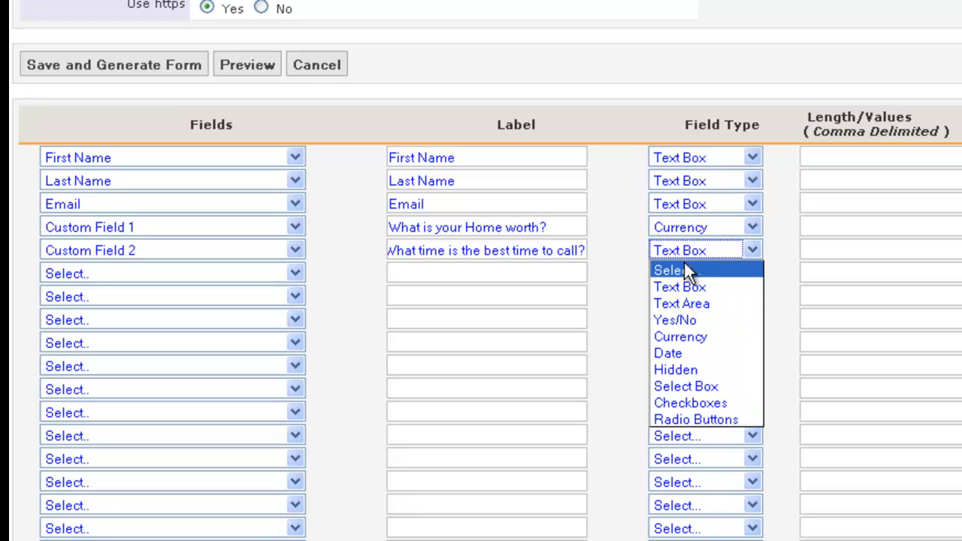
click(683, 385)
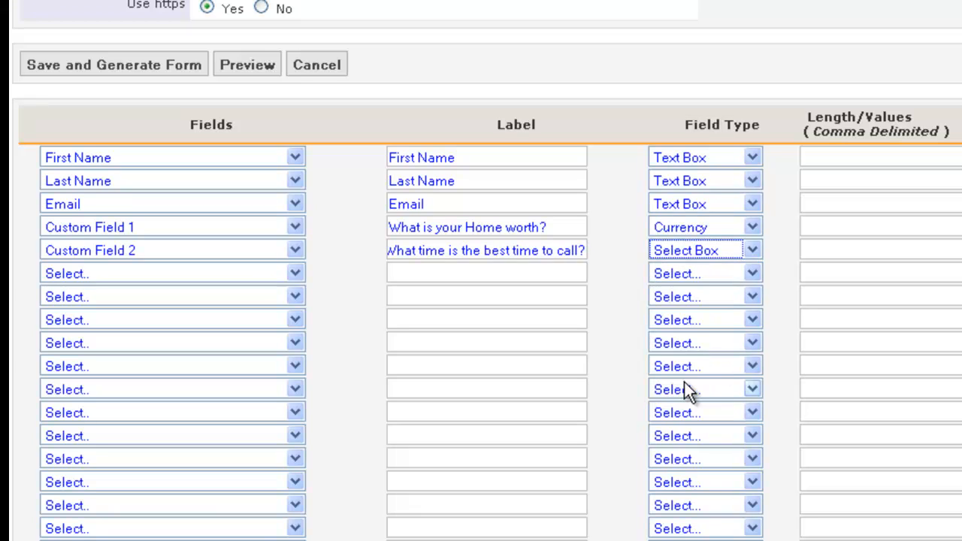
click(701, 255)
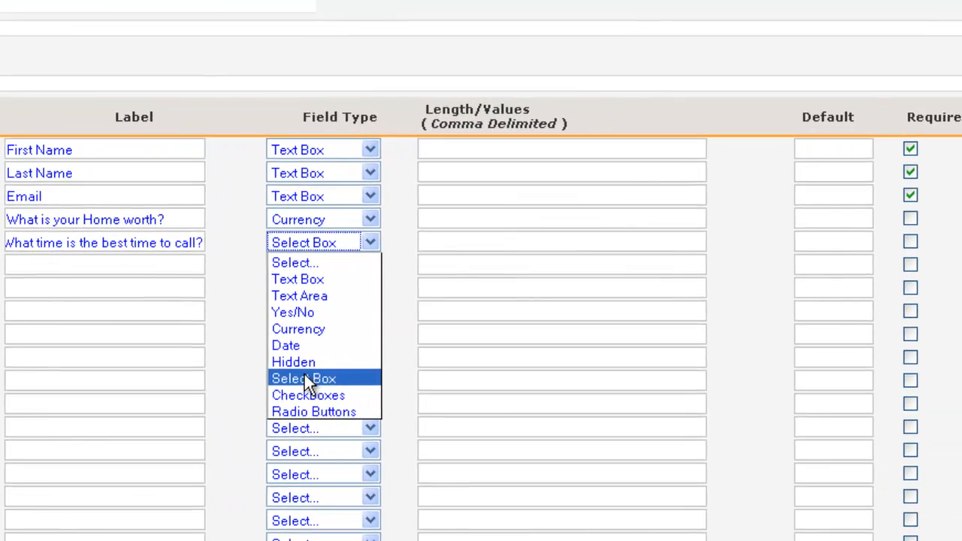
click(304, 379)
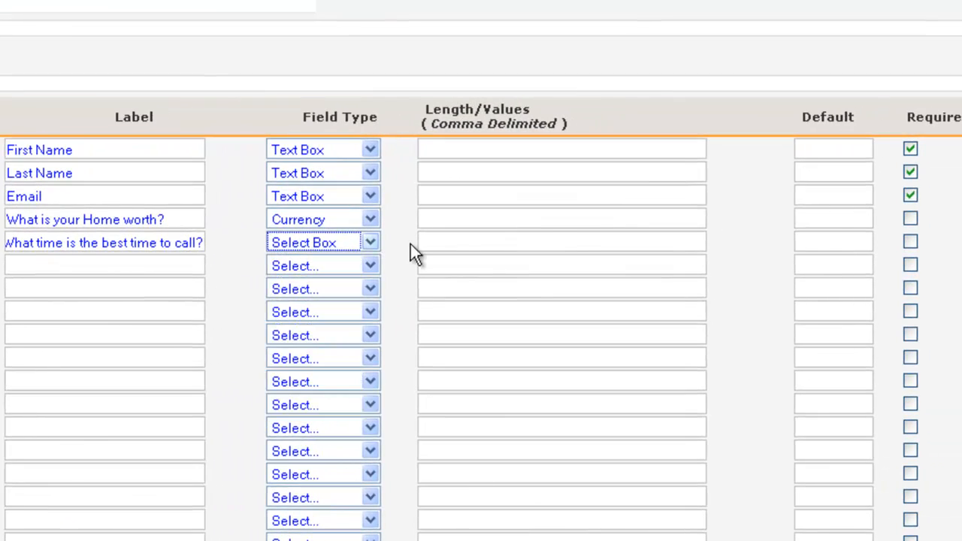
Enter morning,afternoon,evening as the selectable values for Custom Field 2, the best time to call question
key(Tab)
text(morning,afternoon,evening)
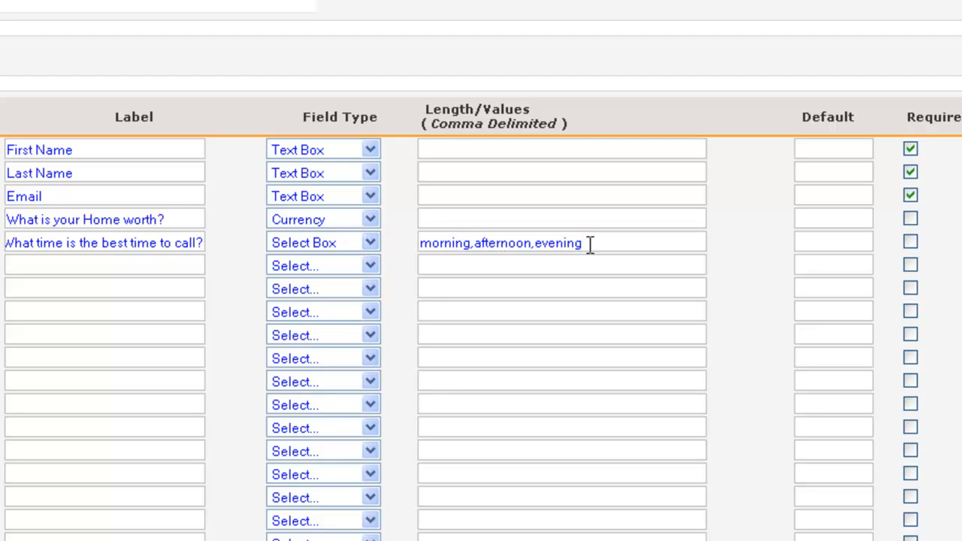
Add Custom Field 3 labelled "When do you want to sell?" in the sixth row as a required Date field
click(299, 244)
click(299, 244)
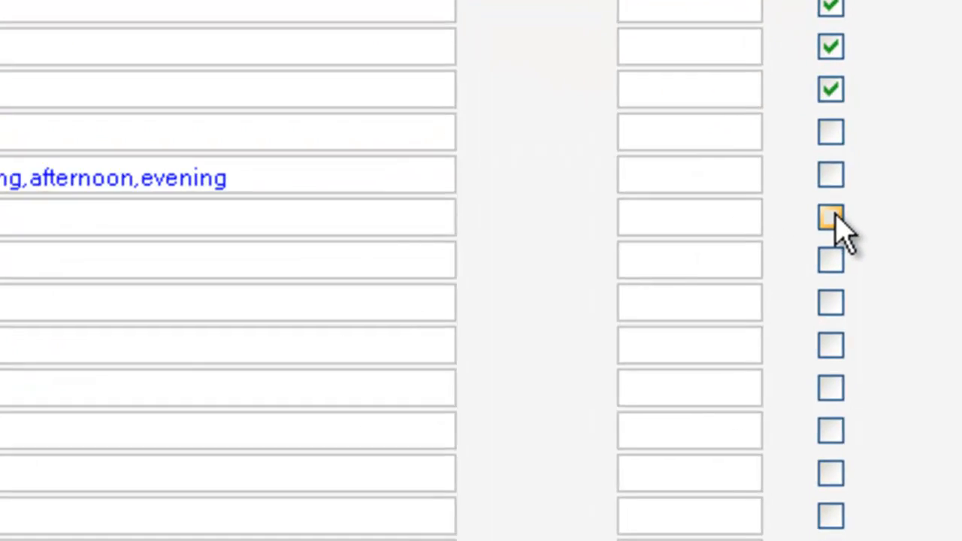
click(833, 218)
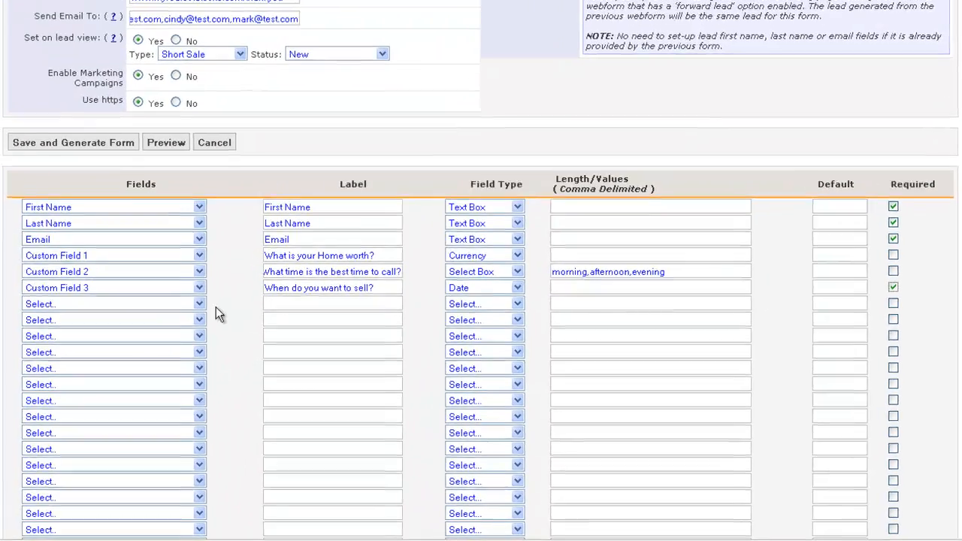
Add Work Phone and Home Phone as form fields in the seventh and eighth rows
click(195, 308)
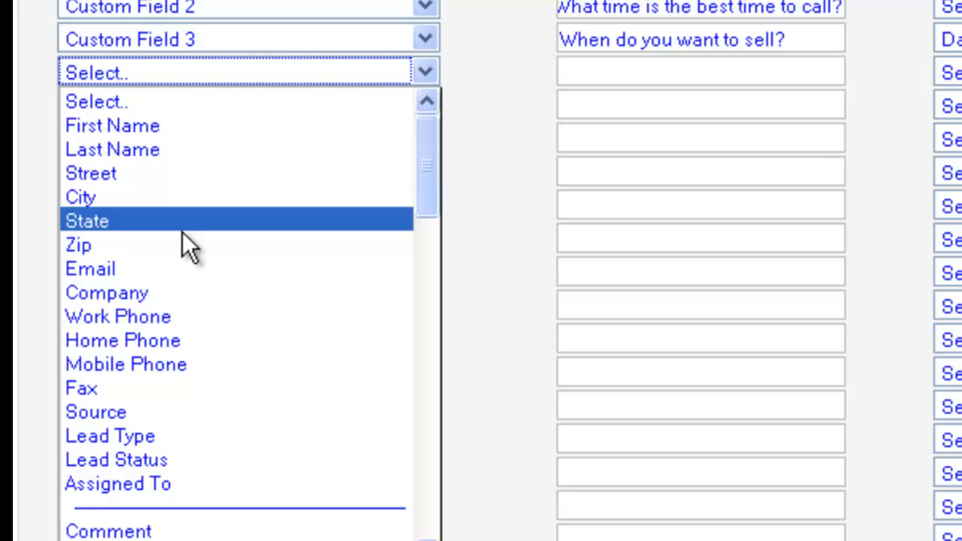
scroll(150, 263, down, 1)
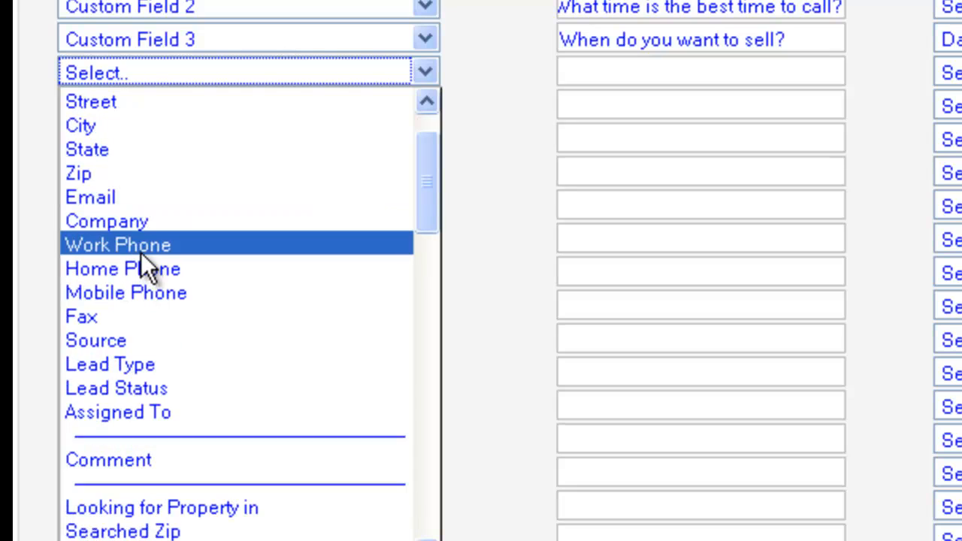
click(137, 248)
click(129, 103)
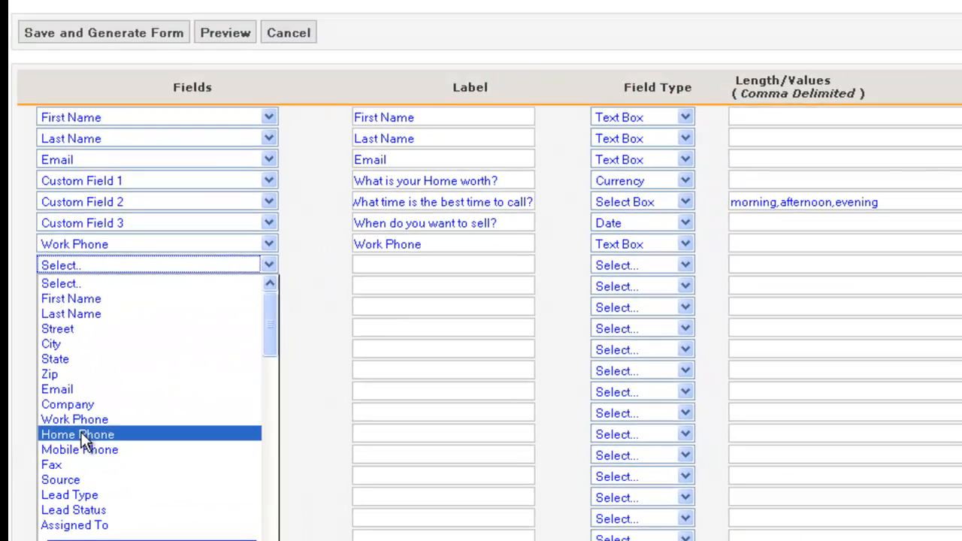
click(117, 382)
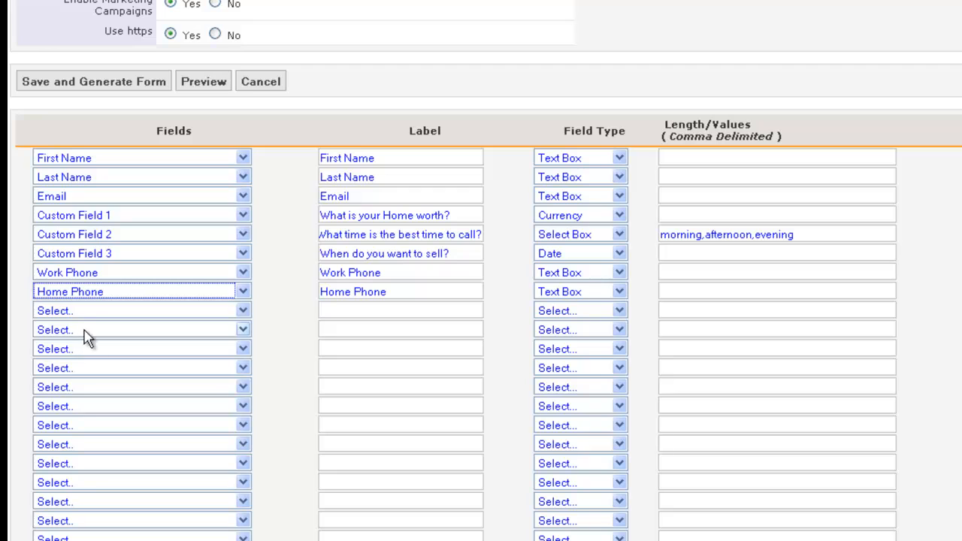
Examine the lead, property and custom fields available for the ninth row without choosing one
click(150, 163)
scroll(95, 199, down, 3)
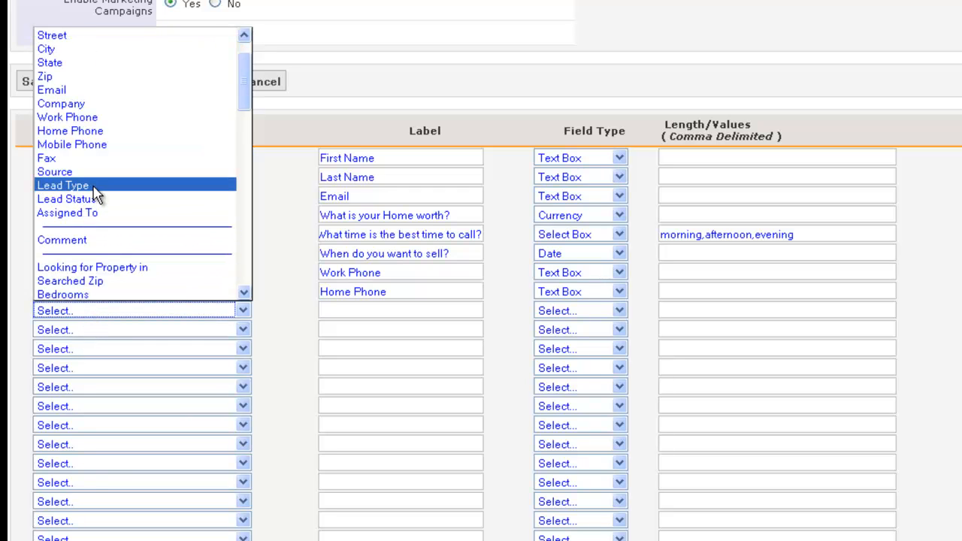
scroll(90, 203, down, 8)
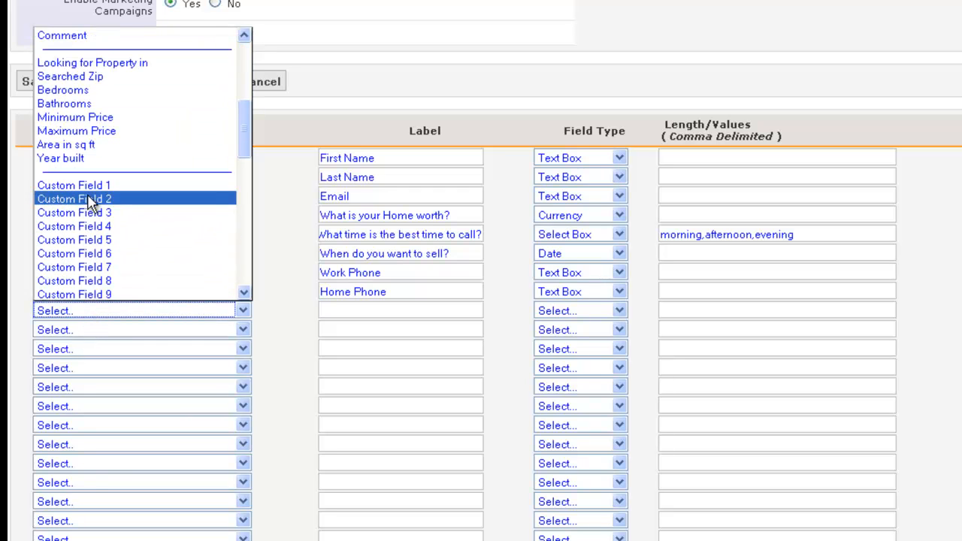
scroll(92, 225, down, 2)
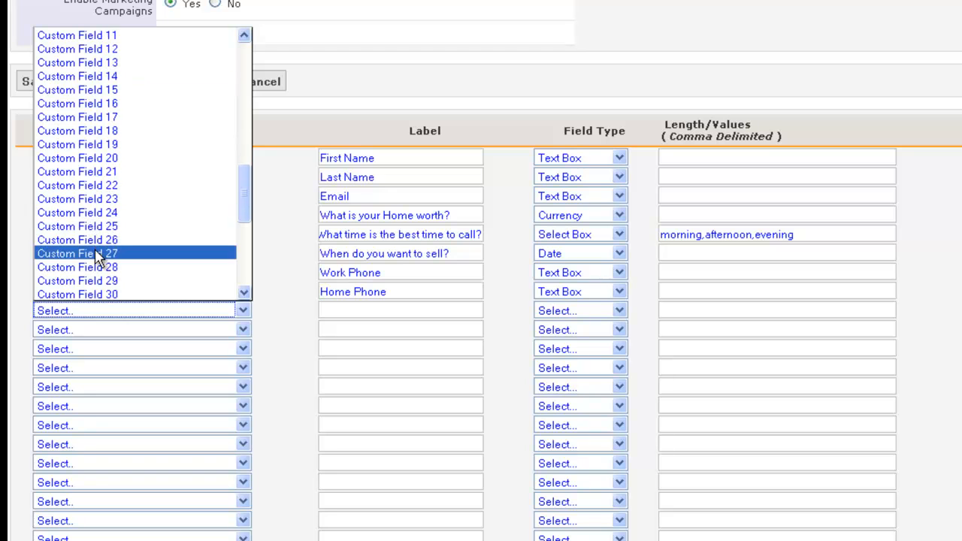
scroll(97, 253, down, 7)
scroll(104, 259, up, 12)
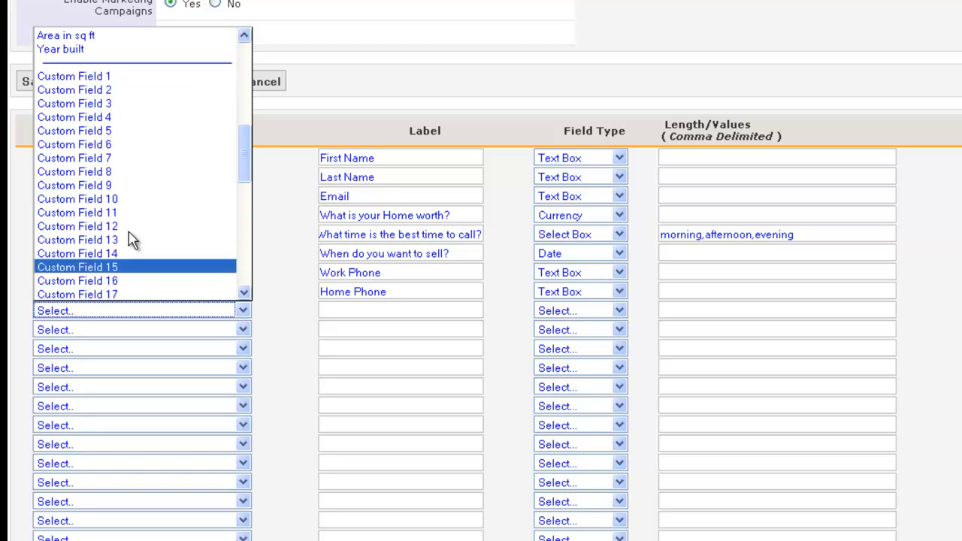
scroll(131, 238, up, 3)
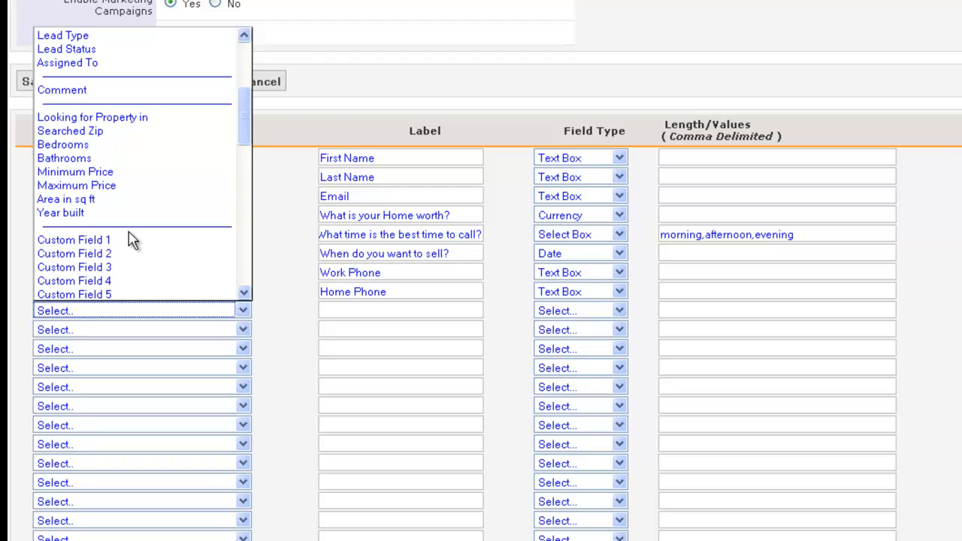
click(284, 226)
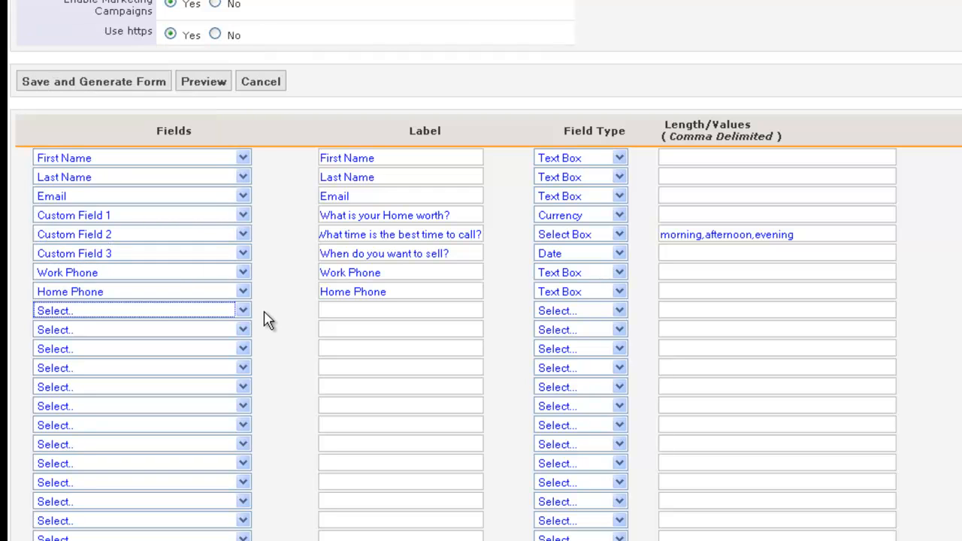
Add Source as the form field in the ninth row
scroll(275, 321, down, 3)
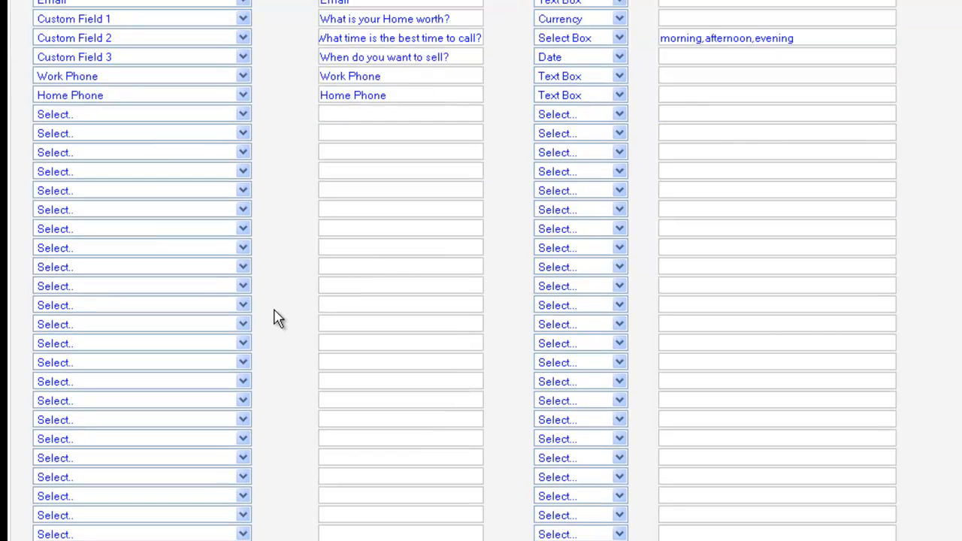
click(243, 117)
scroll(135, 240, down, 1)
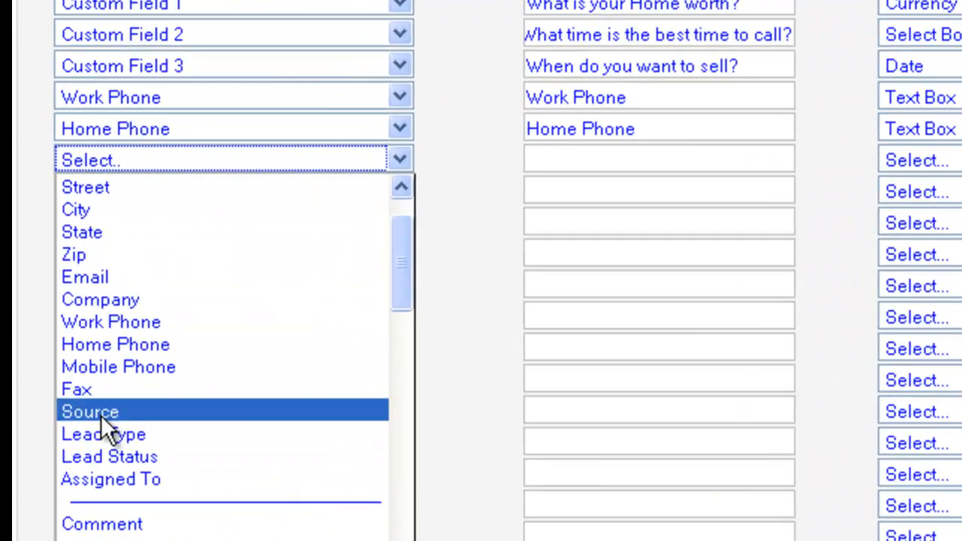
click(73, 269)
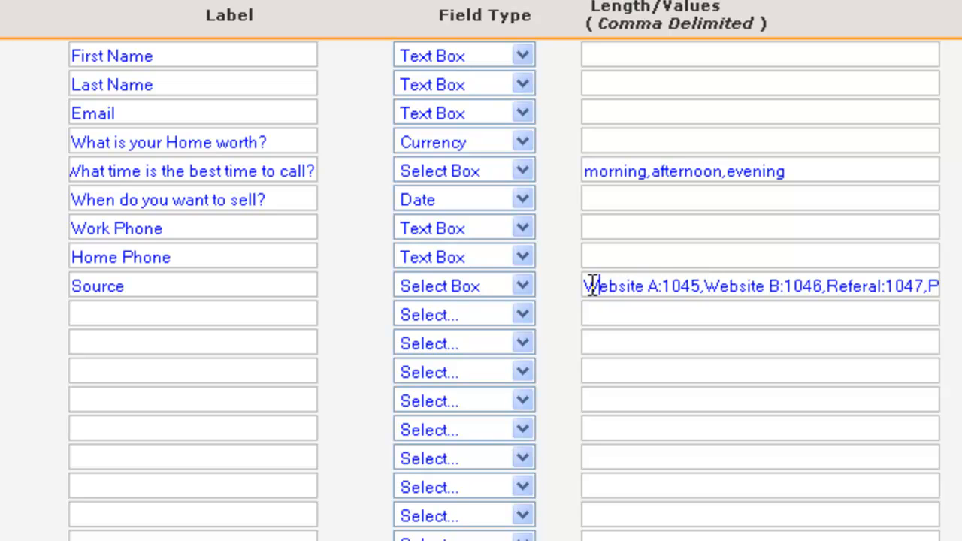
Set the Source field's default to 1651, the Yellow Pages code from its values, and its field type to Hidden
drag(589, 285, 662, 287)
click(667, 286)
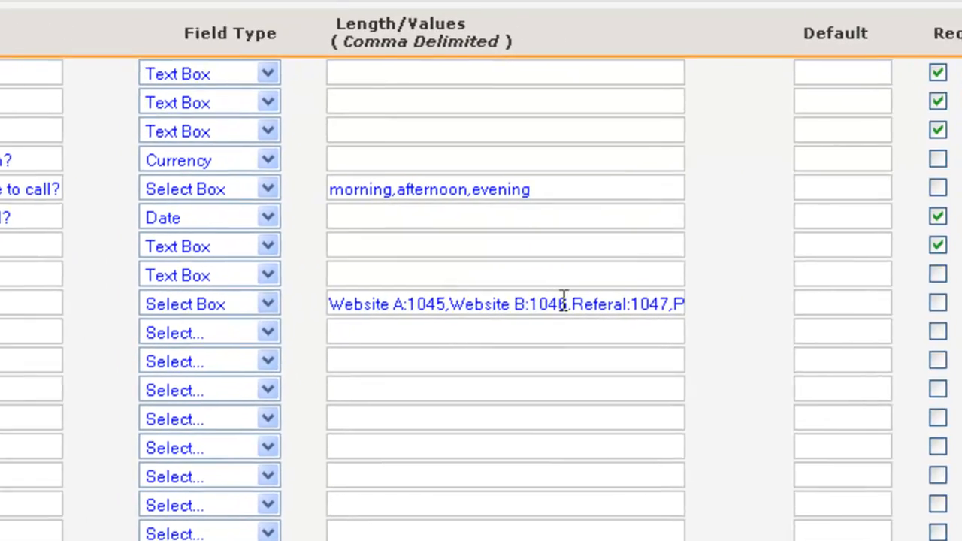
drag(804, 287, 923, 289)
mouse_move(613, 309)
mouse_down()
mouse_move(546, 326)
mouse_move(615, 316)
mouse_up()
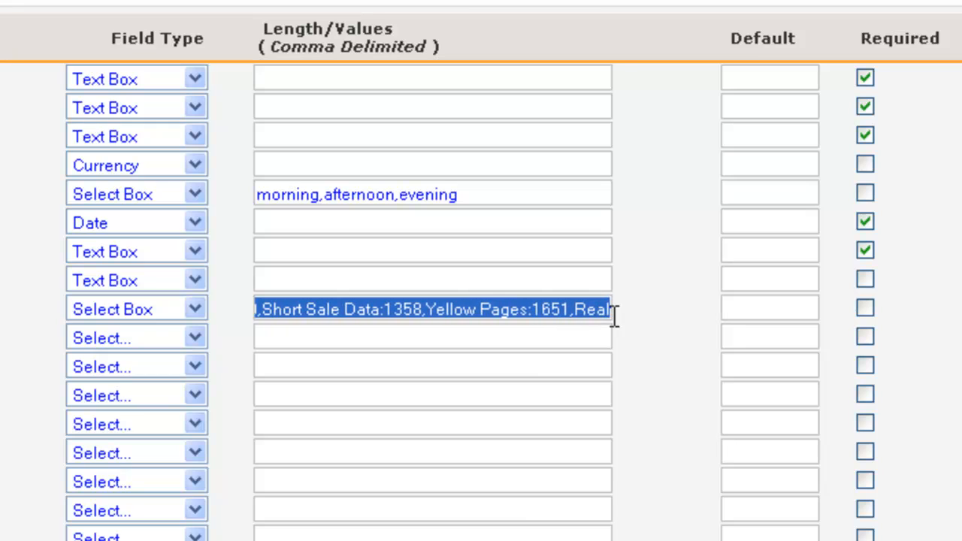
click(568, 314)
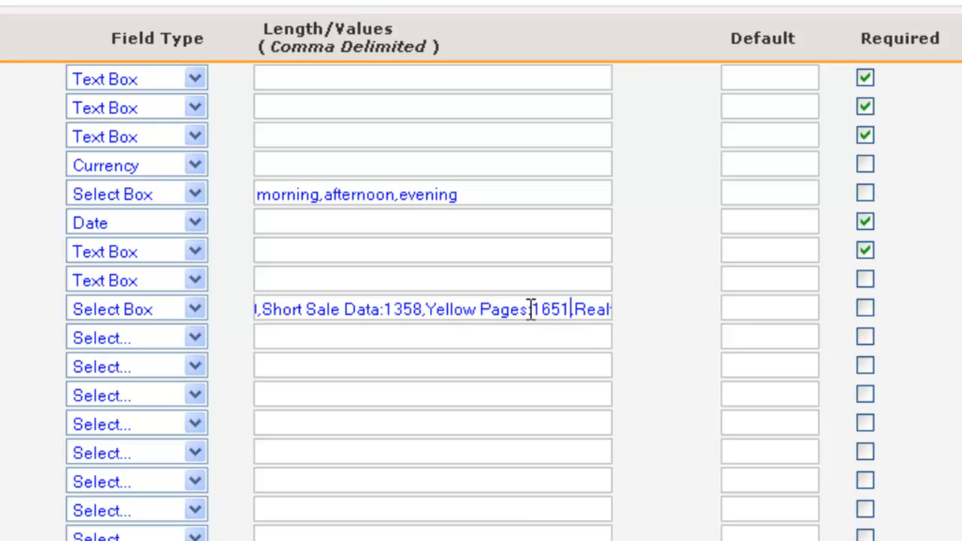
click(721, 306)
text(1651)
click(190, 313)
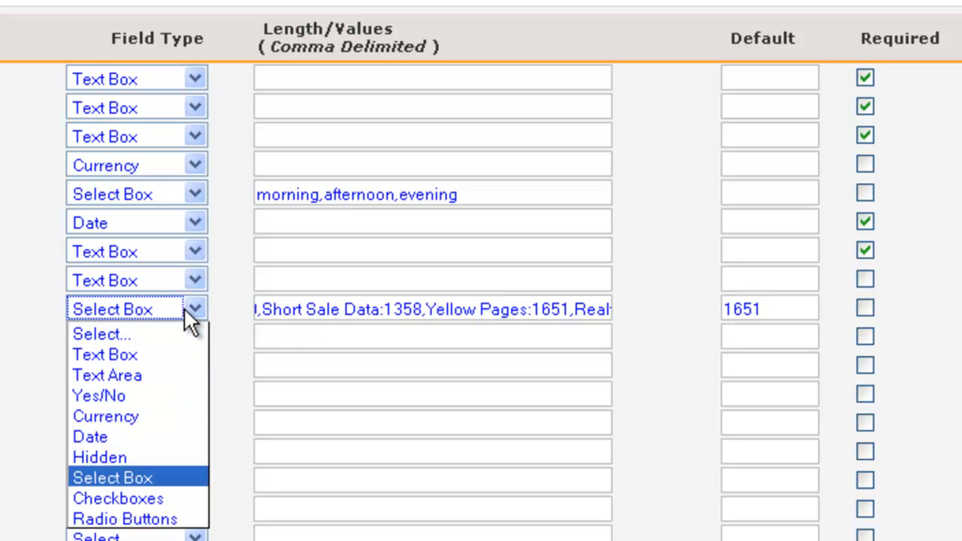
click(124, 457)
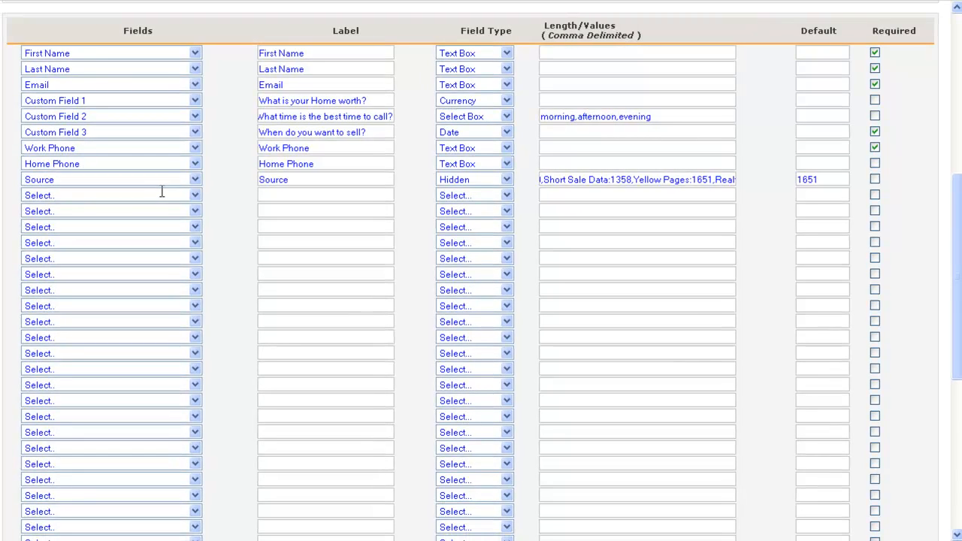
Add Lead Type and Lead Status as form fields in the tenth and eleventh rows
click(194, 197)
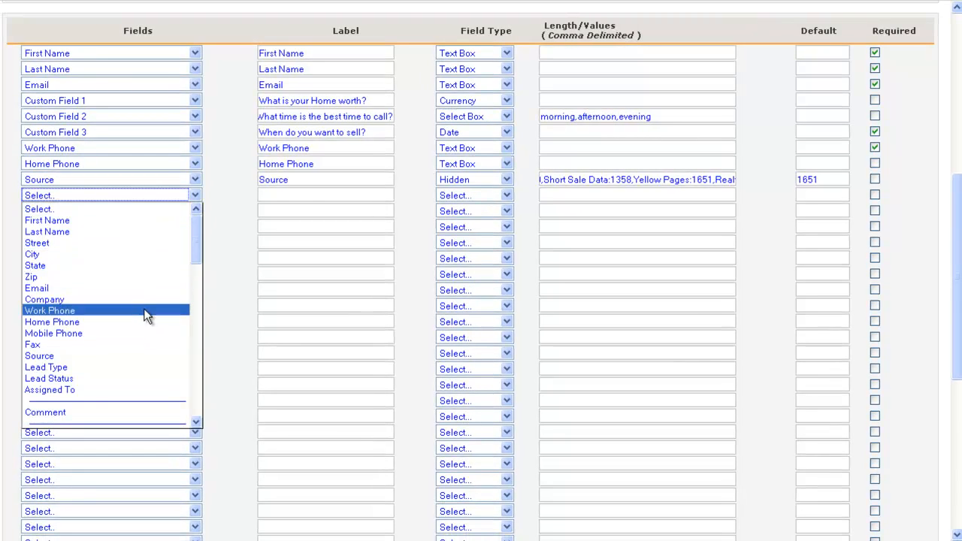
scroll(76, 340, down, 1)
click(42, 333)
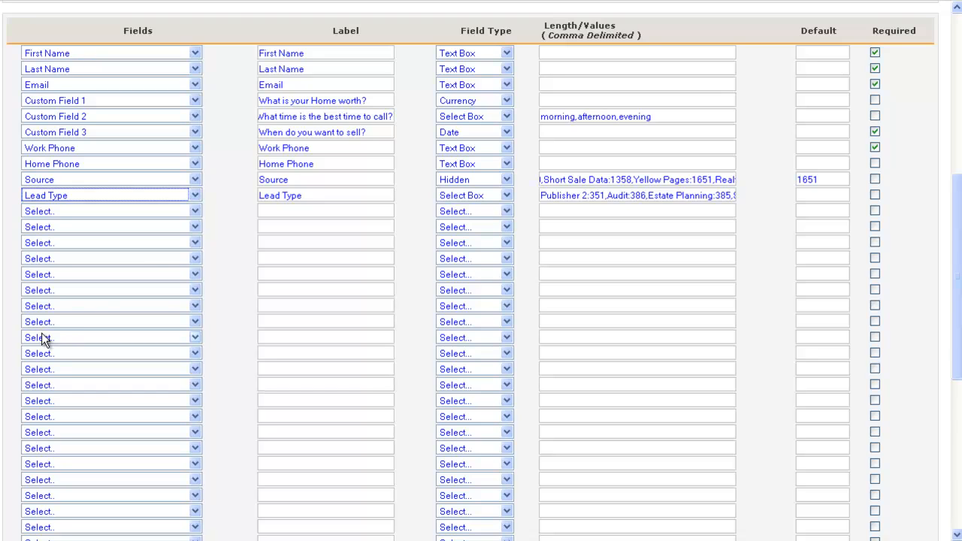
click(124, 212)
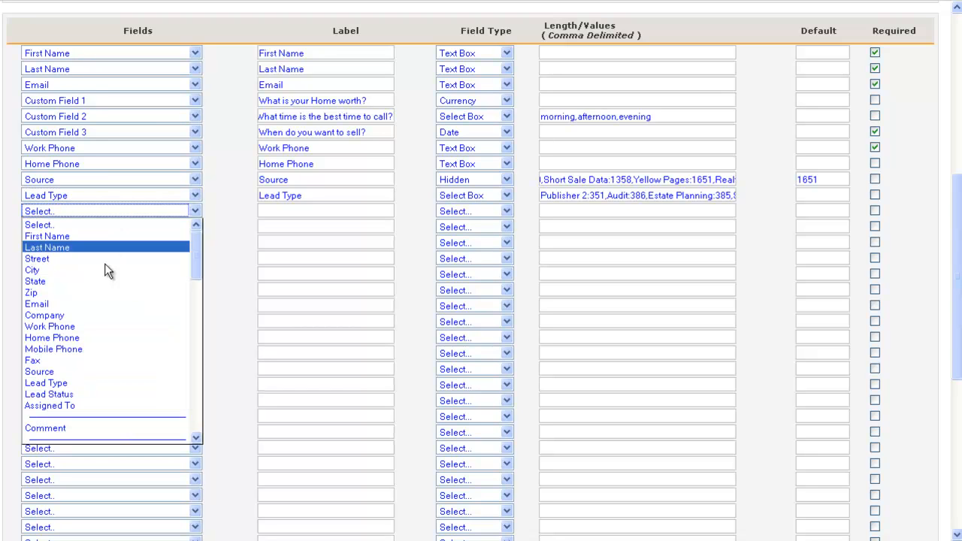
click(66, 393)
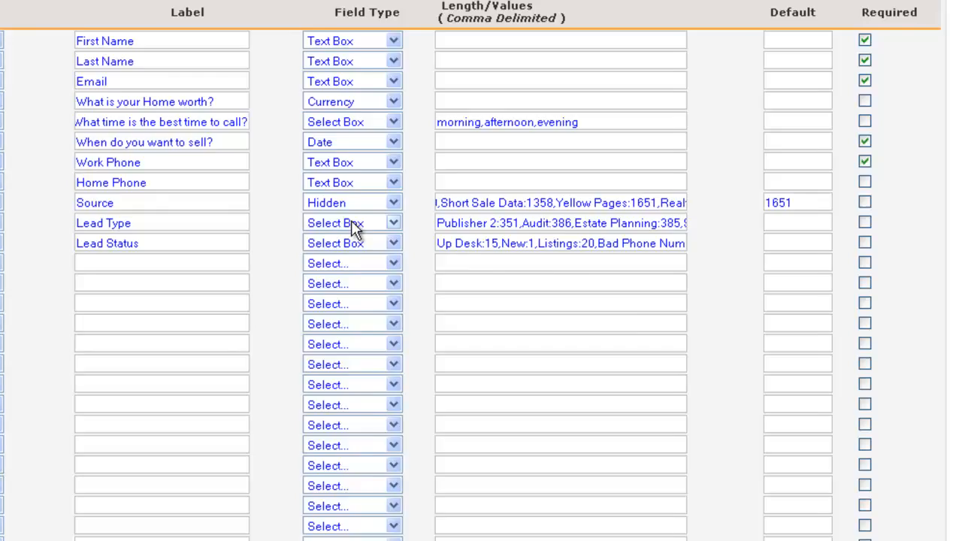
Change the field type of both Lead Type and Lead Status to Hidden
click(473, 196)
click(140, 412)
click(135, 299)
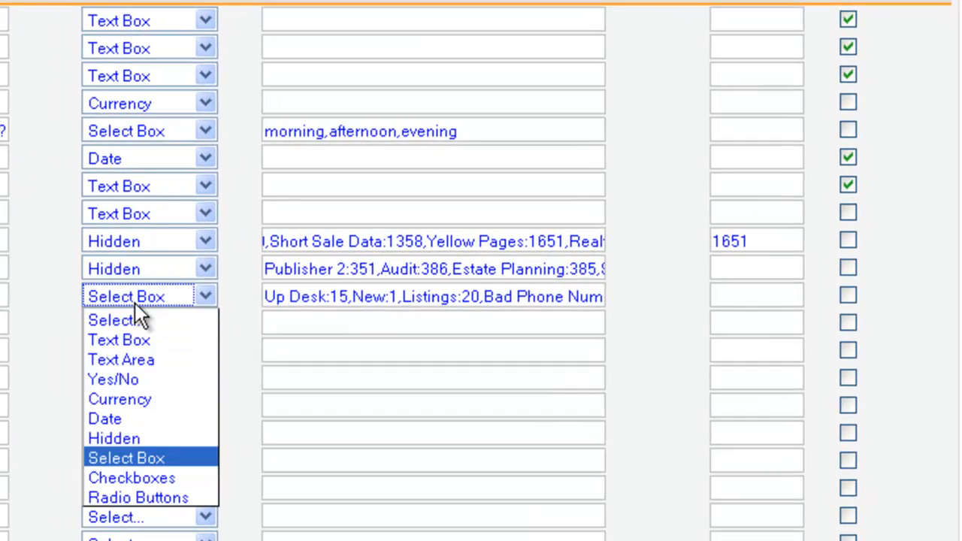
click(138, 440)
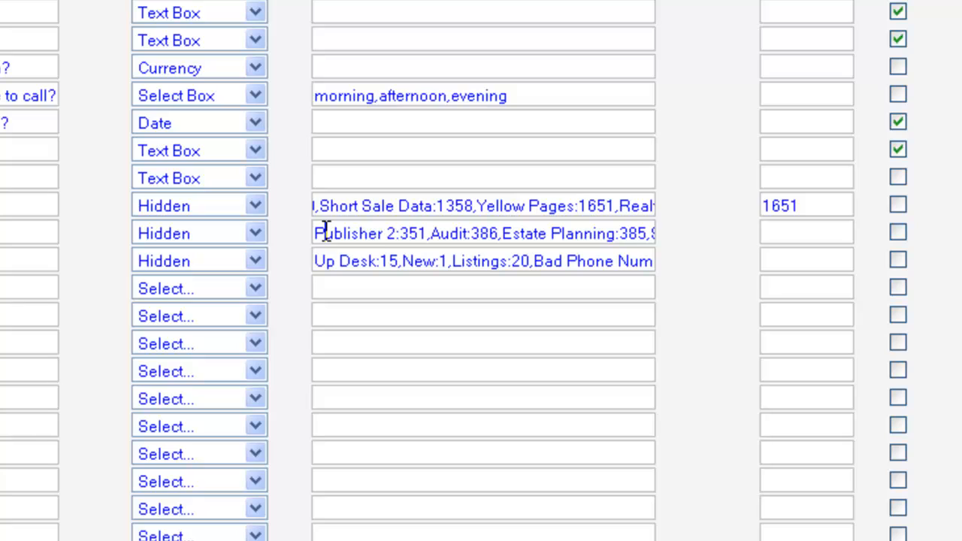
Set the default of Lead Type to 295, the Short Sale code, and the default of Lead Status to 1, the New code
drag(325, 229, 658, 233)
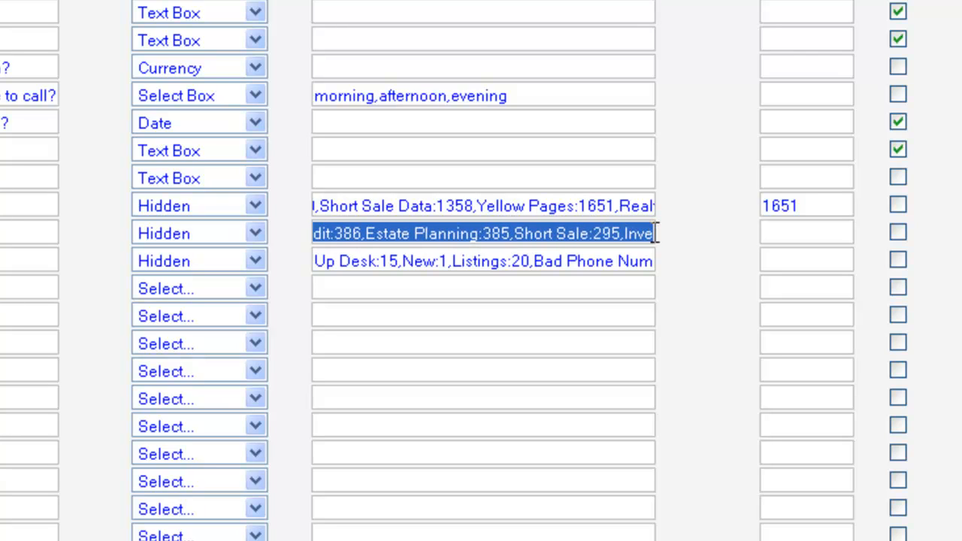
click(601, 228)
click(778, 230)
text(195)
key(BackSpace)
key(BackSpace)
key(BackSpace)
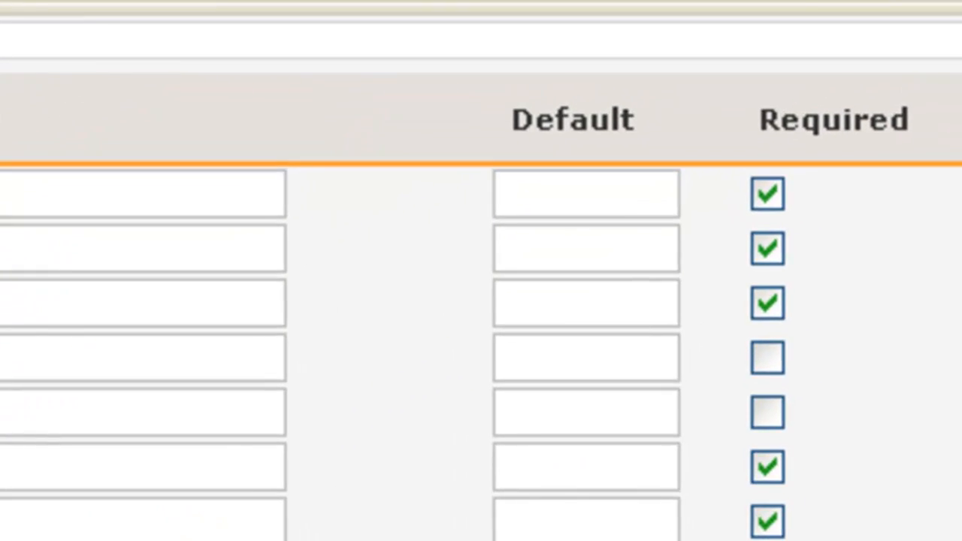
text(295)
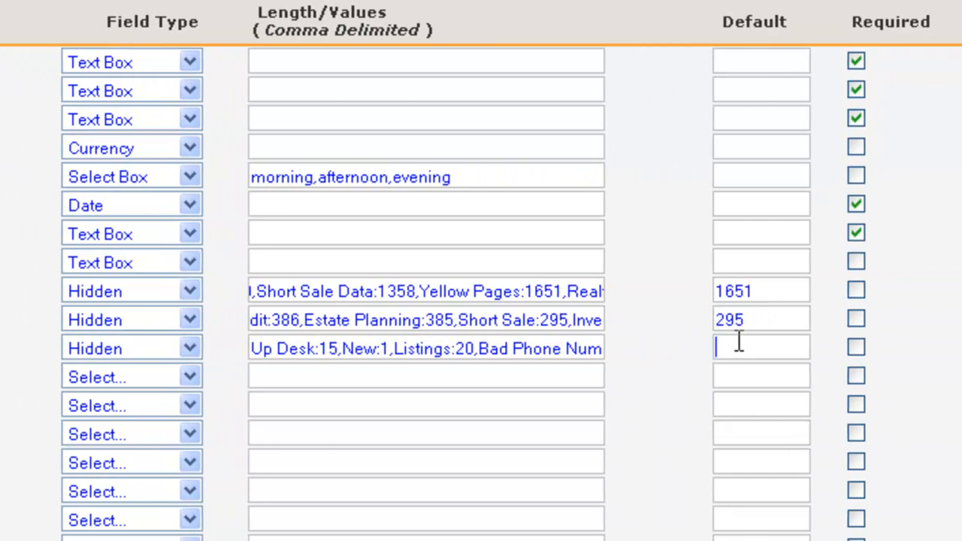
click(739, 340)
text(1)
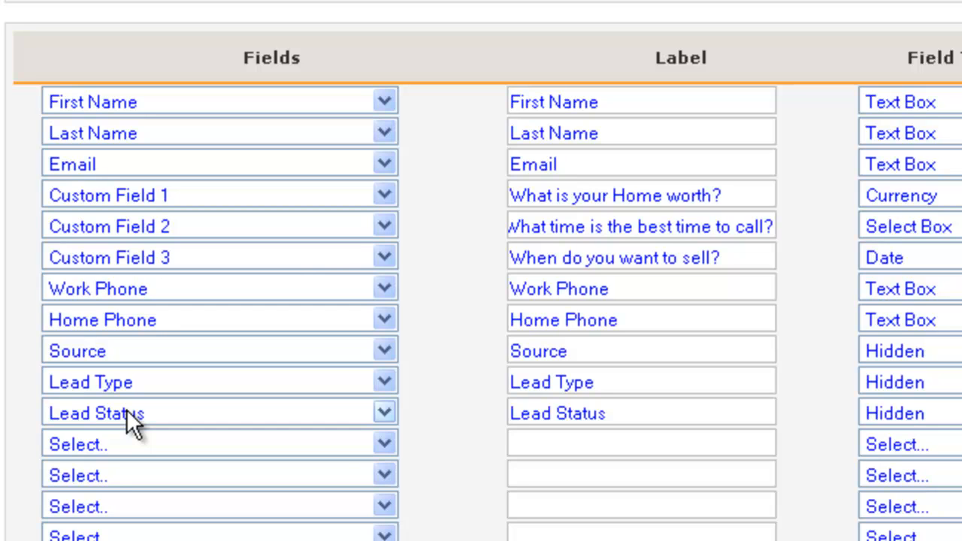
Review the form settings and field rows, then save the form and generate its code
scroll(135, 402, up, 8)
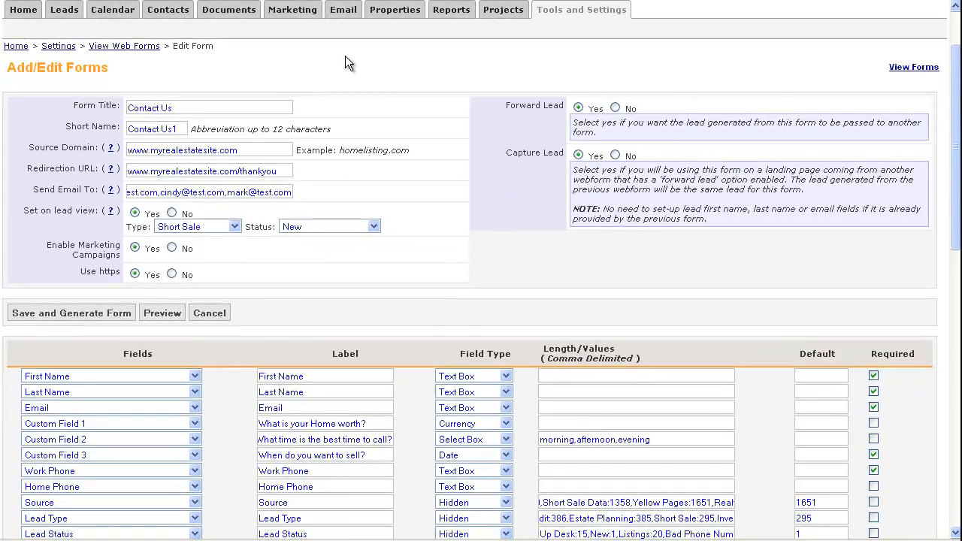
scroll(345, 73, down, 3)
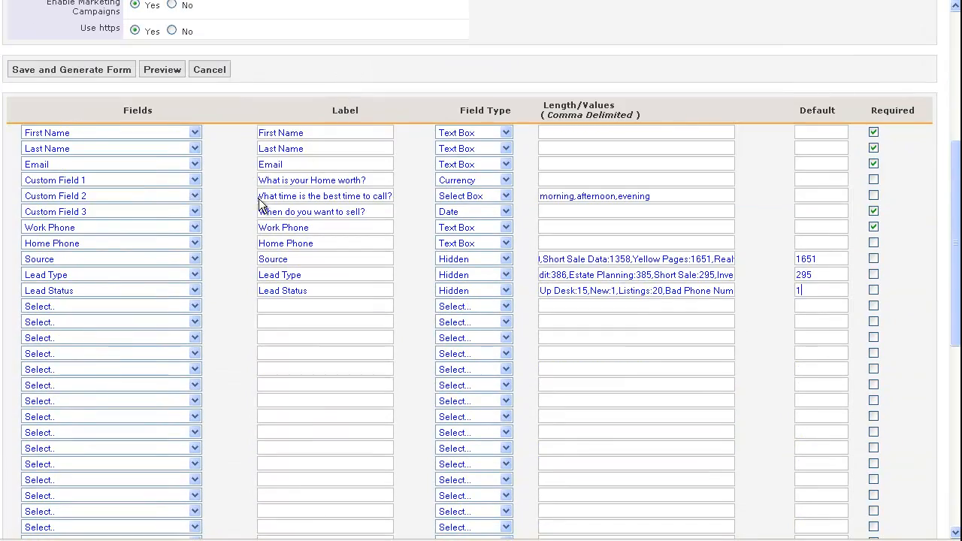
scroll(222, 210, down, 5)
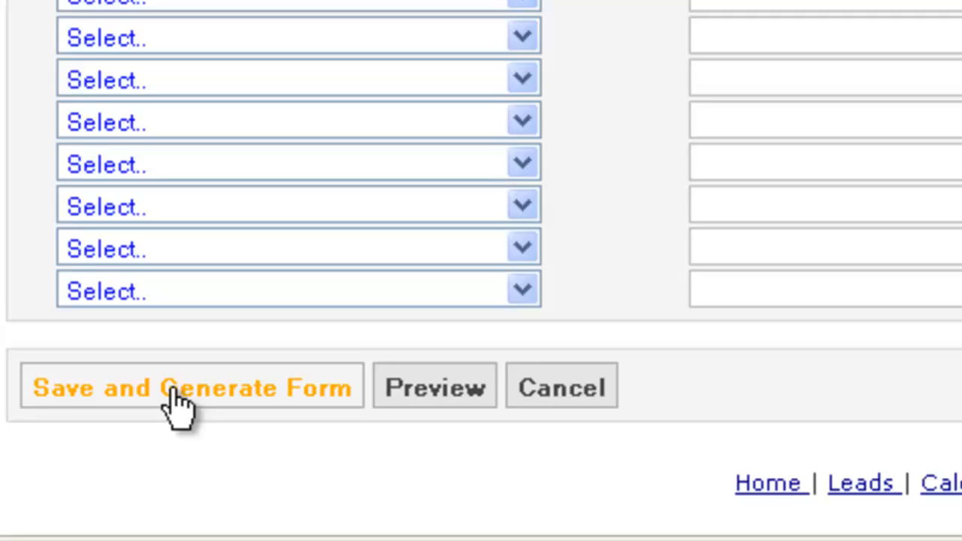
click(182, 398)
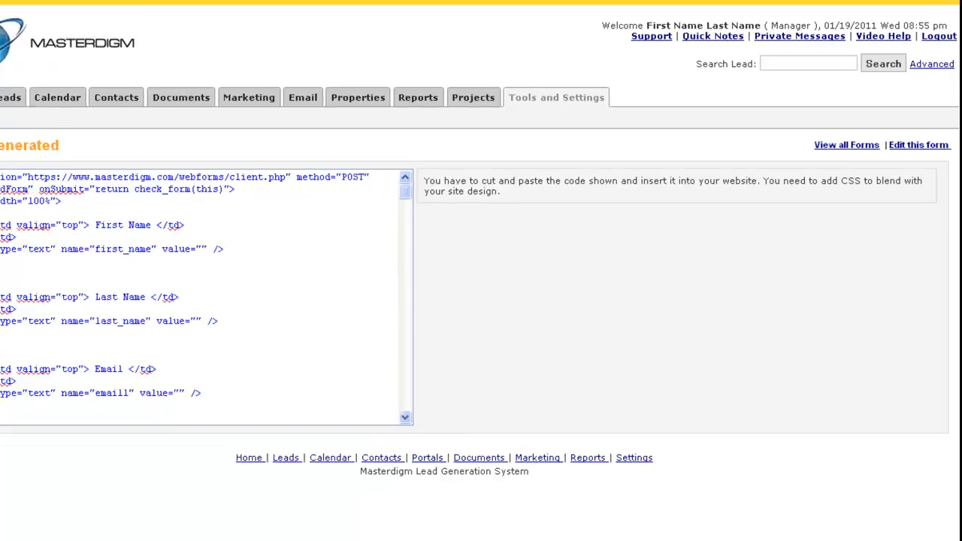
Select the full generated form code to look it over, then reopen the form for editing and preview it
drag(11, 163, 183, 436)
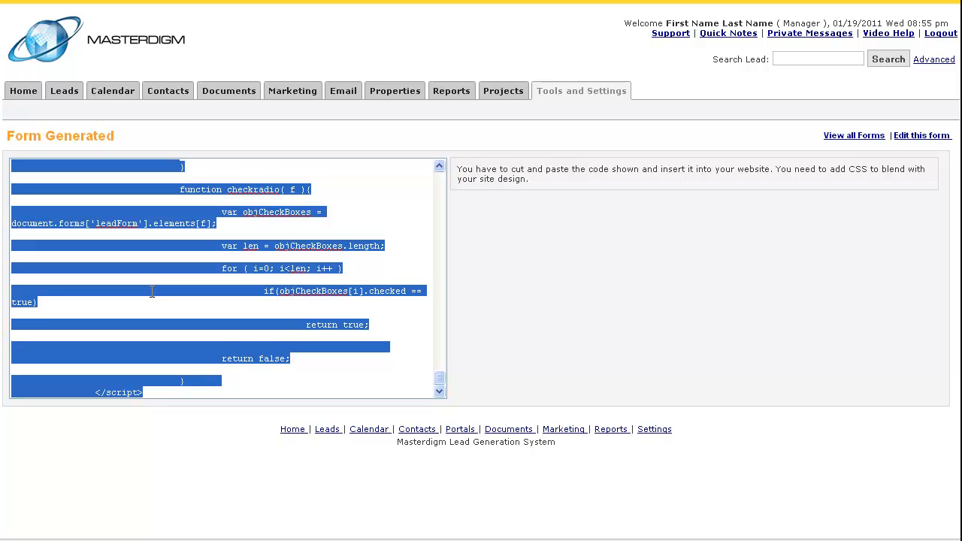
click(249, 239)
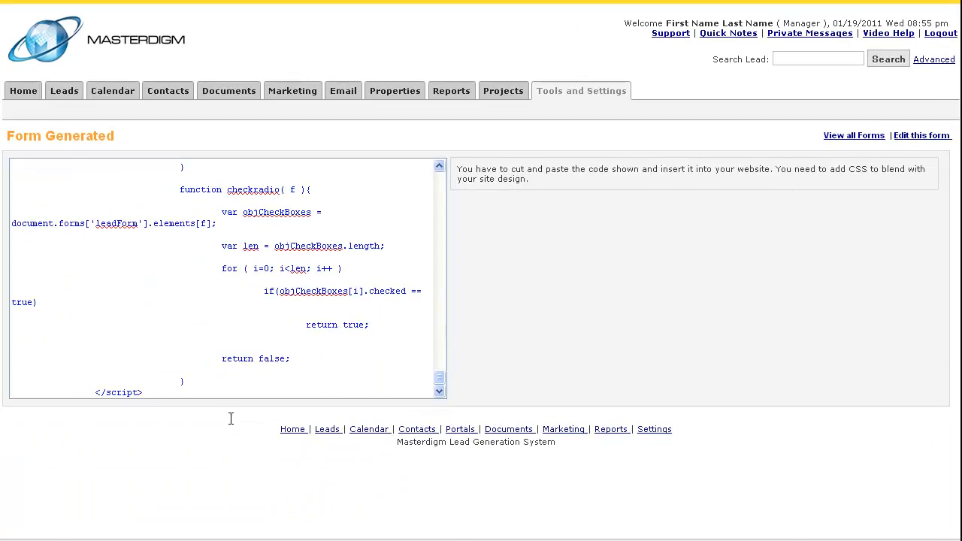
click(921, 135)
scroll(685, 252, down, 3)
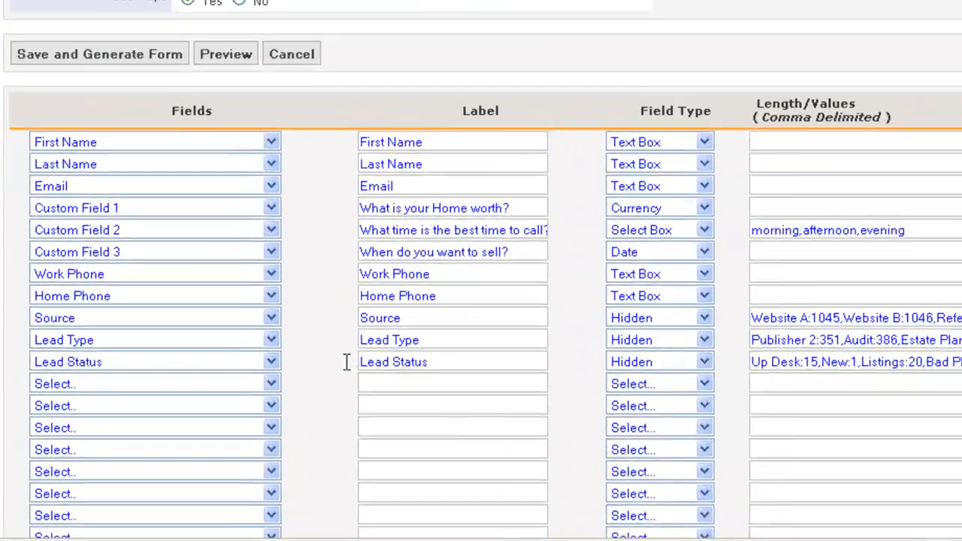
scroll(346, 362, down, 5)
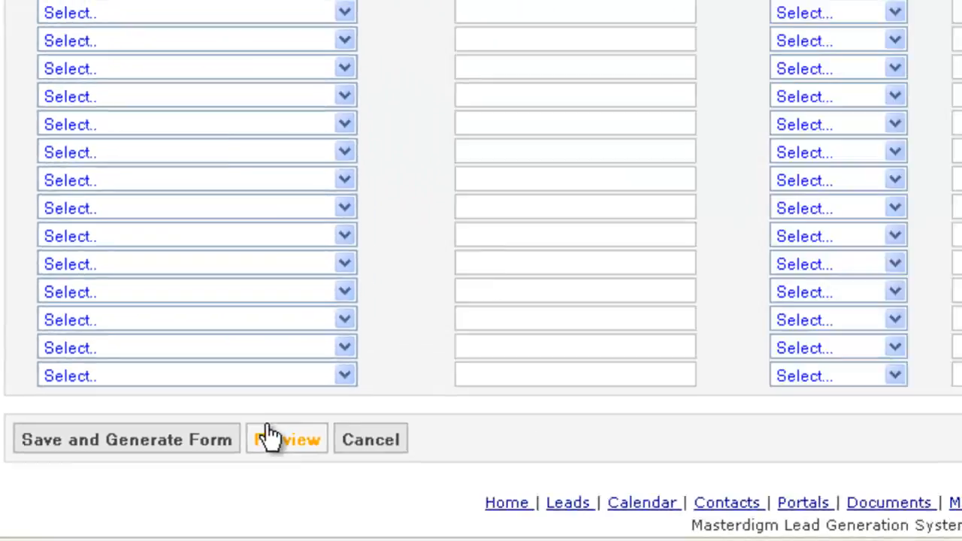
click(419, 383)
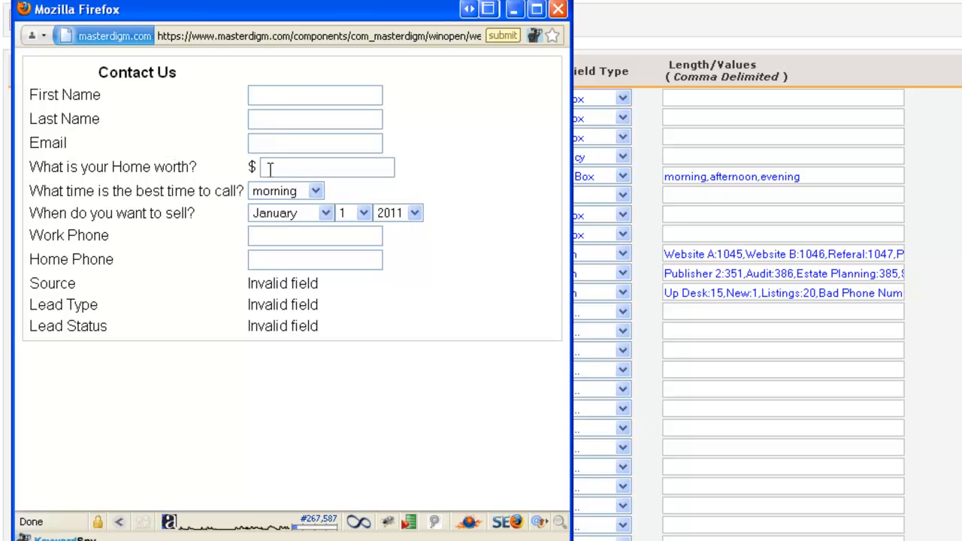
Examine the previewed form's home worth currency field, call-time choices, sell date selectors, and Source, Lead Type and Lead Status rows
double_click(252, 167)
click(289, 193)
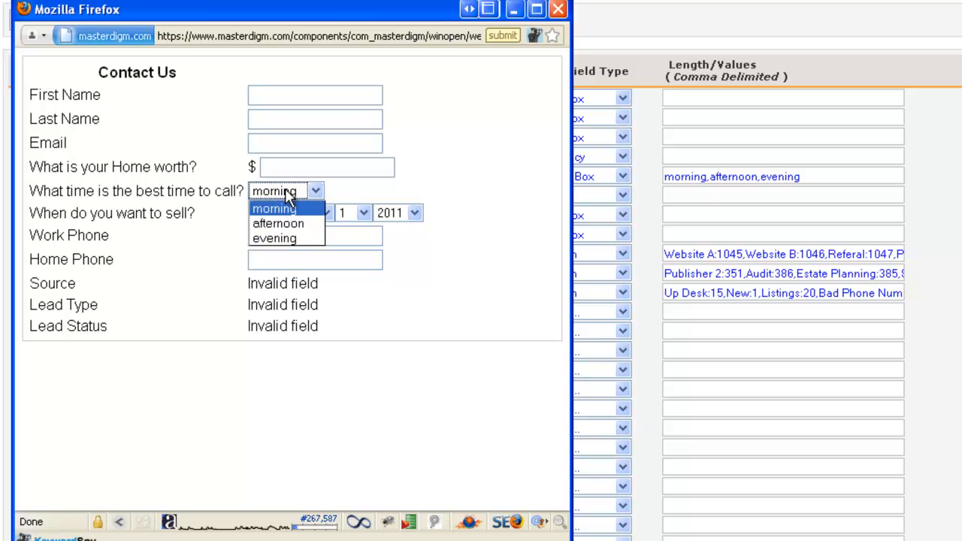
click(289, 193)
click(282, 215)
click(279, 218)
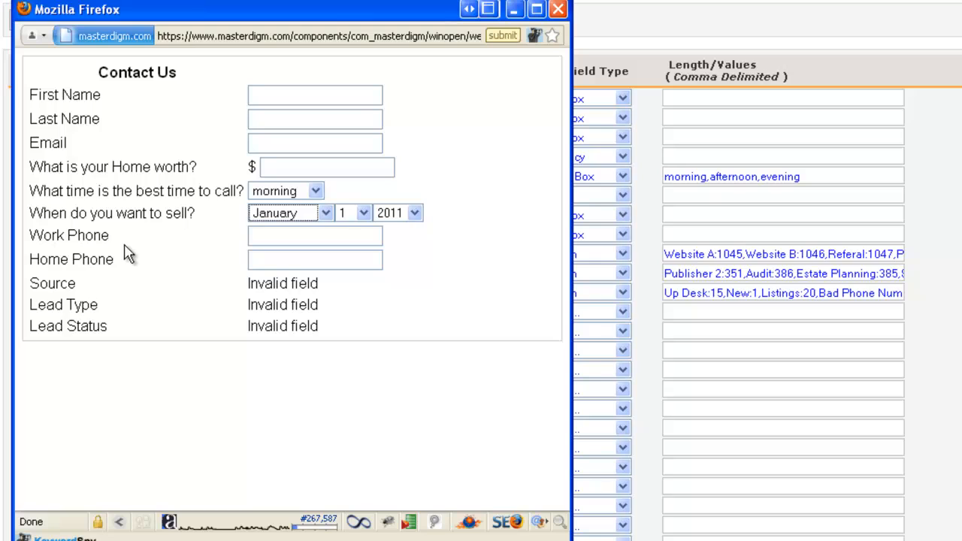
drag(317, 335, 34, 289)
right_click(38, 261)
click(224, 302)
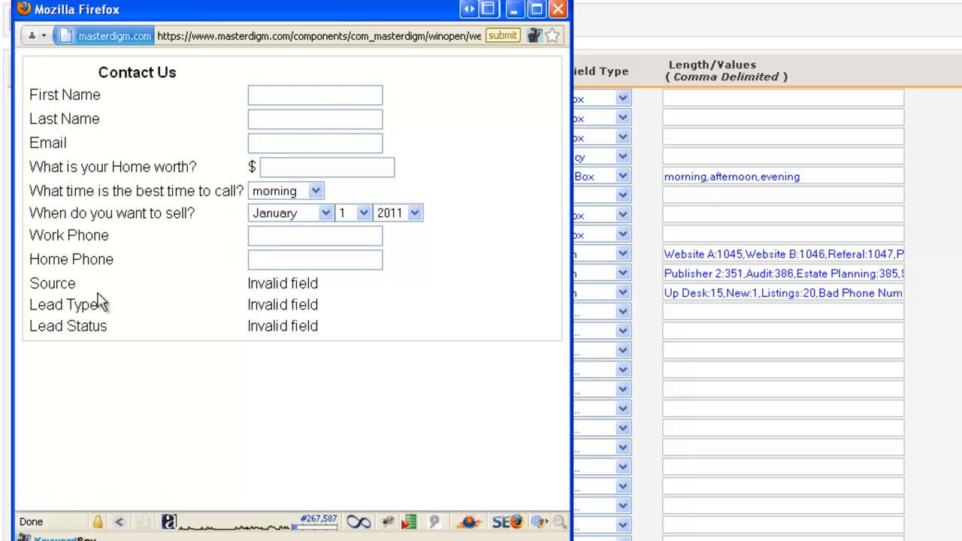
Close the form preview and open the list of all web forms
click(558, 9)
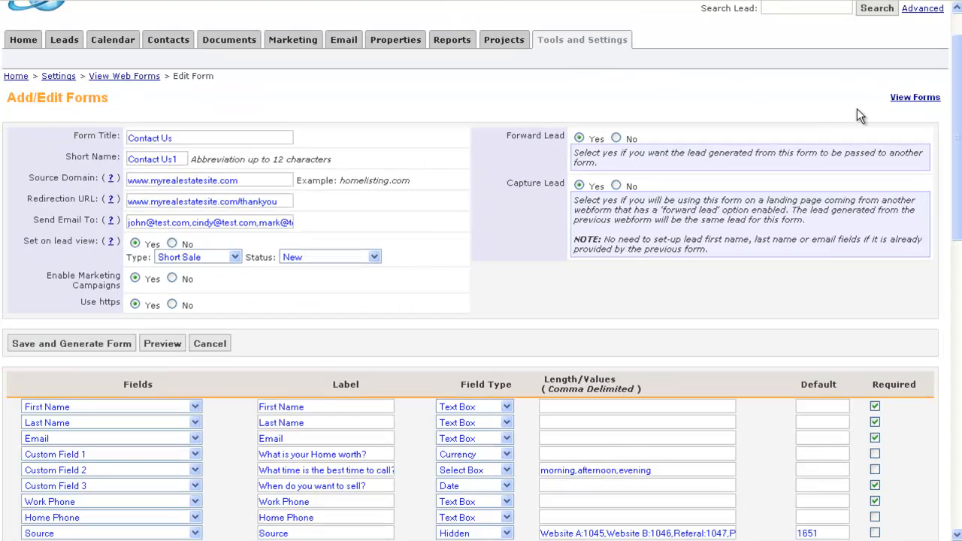
click(606, 43)
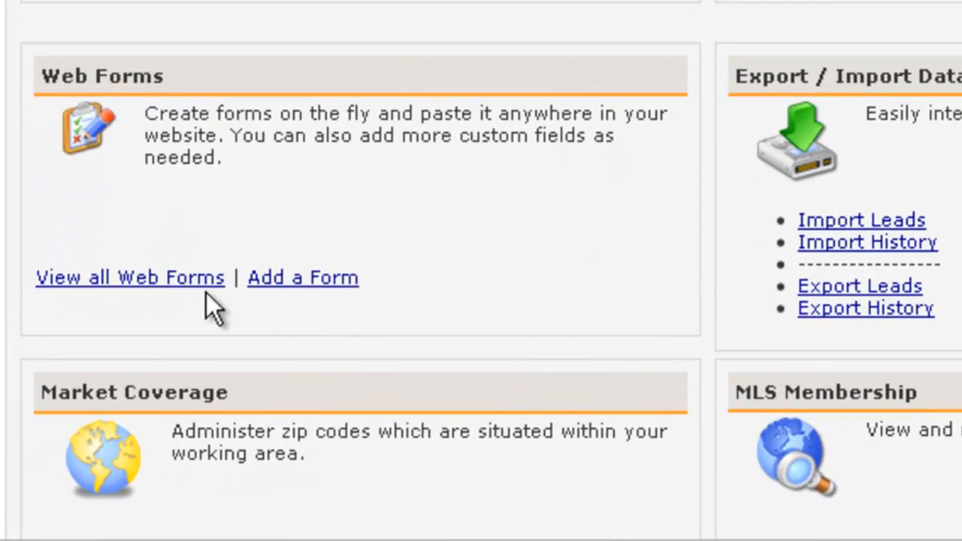
click(179, 280)
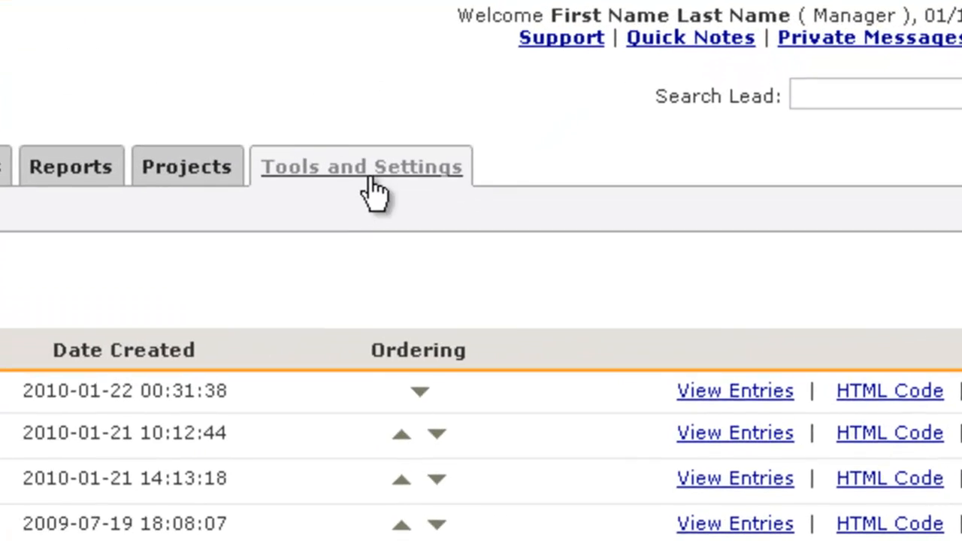
Open the management area of the homeloanspecials.com website and start a new content item
click(369, 182)
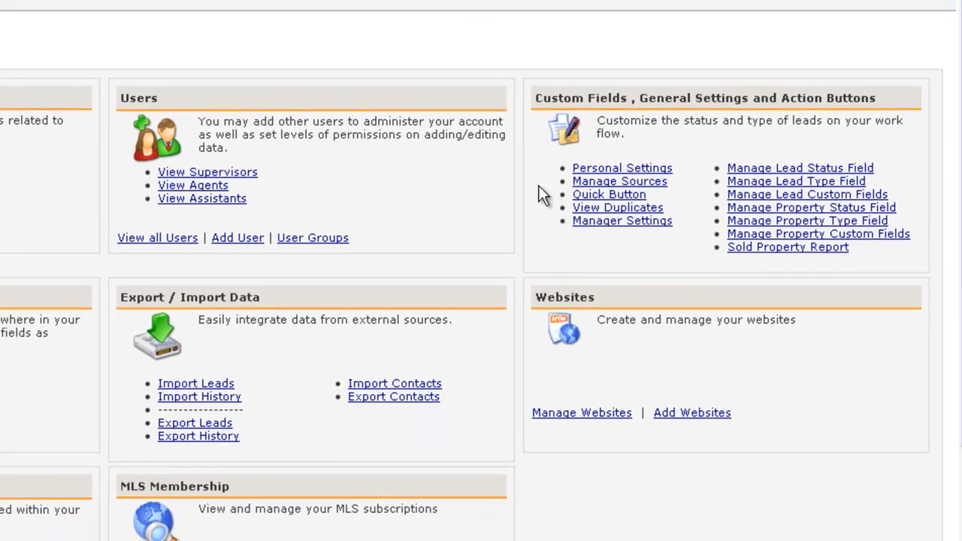
click(621, 413)
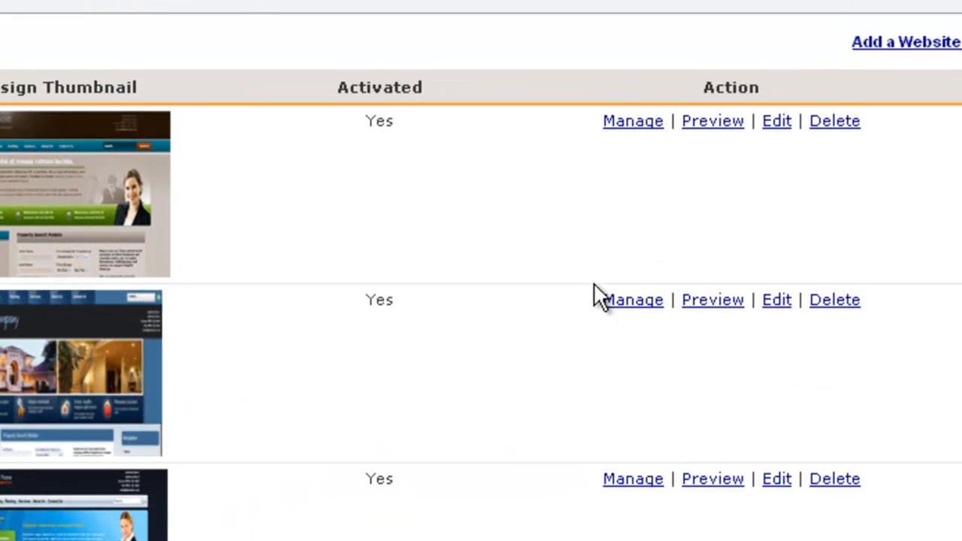
click(734, 281)
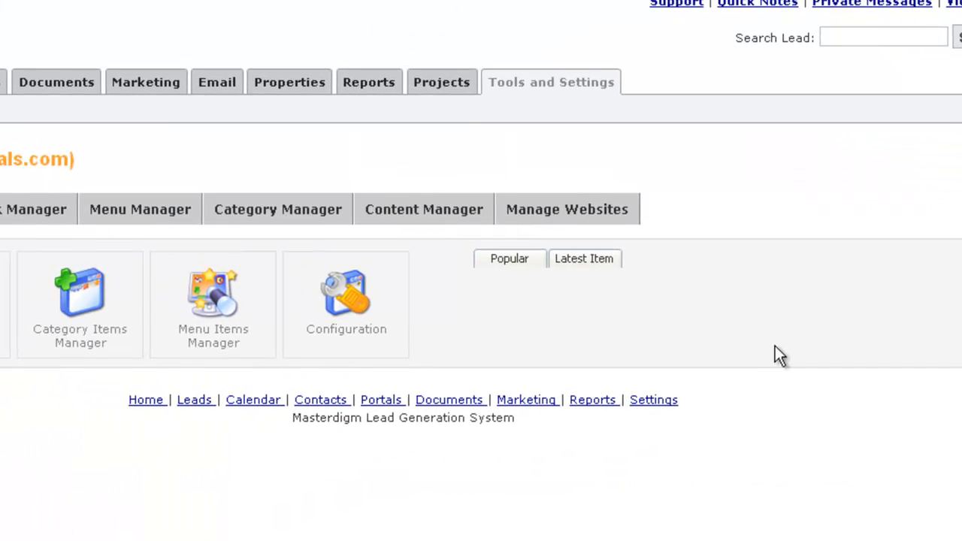
mouse_move(414, 209)
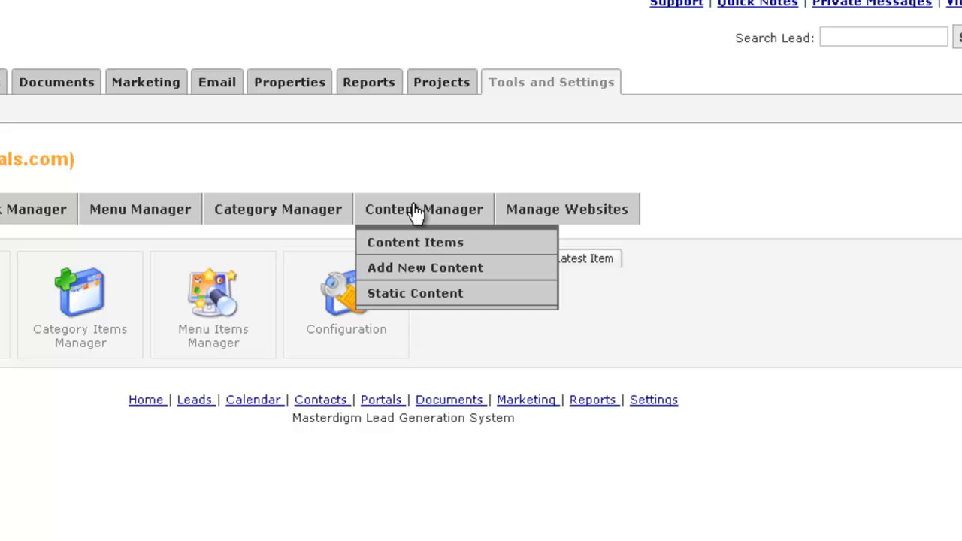
click(403, 270)
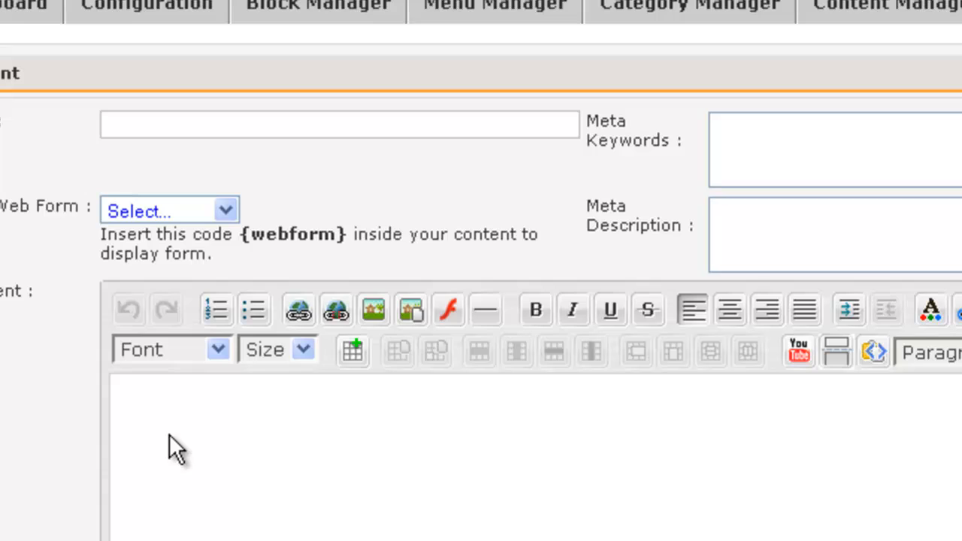
Attach the Contact Us web form to the new content item
click(127, 388)
click(185, 209)
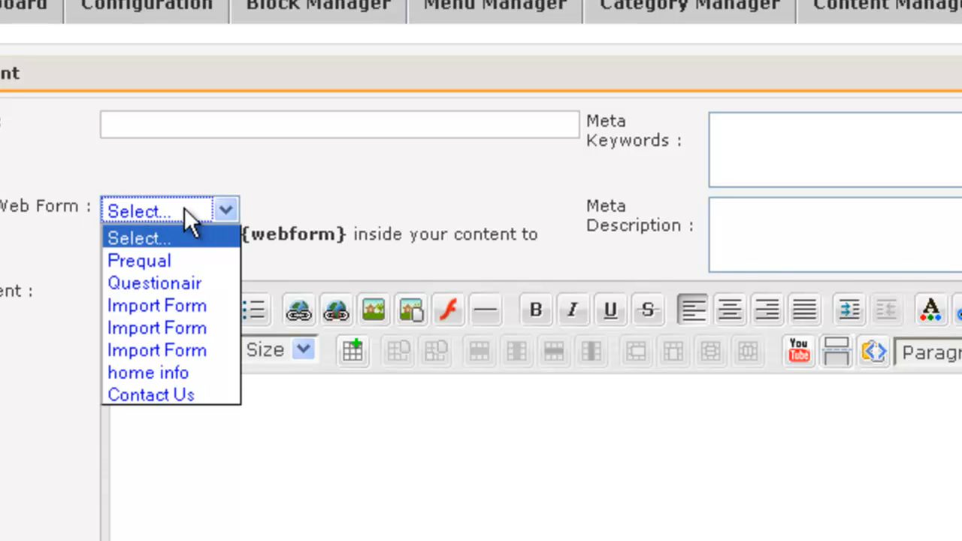
click(129, 395)
Insert the {webform} code into the content body and add two line breaks above it
click(207, 421)
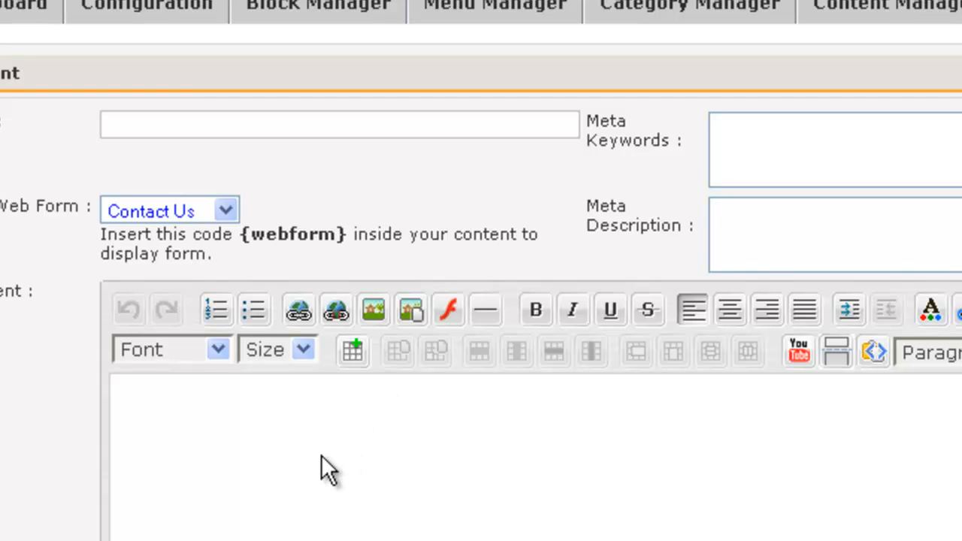
text({webform})
click(123, 396)
key(Return)
key(Return)
Look over the new content page and its publishing settings, then return to the tools and settings overview
scroll(104, 402, down, 4)
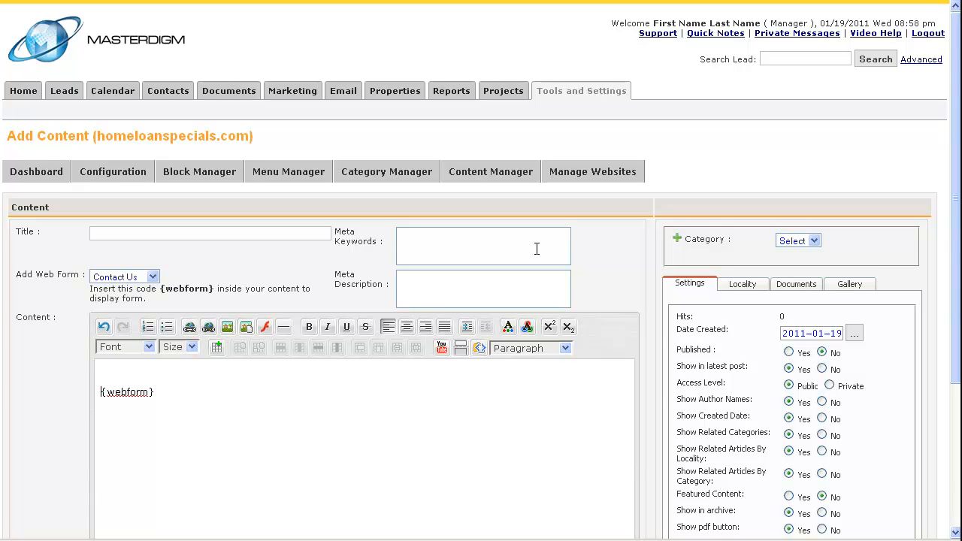
scroll(578, 201, down, 1)
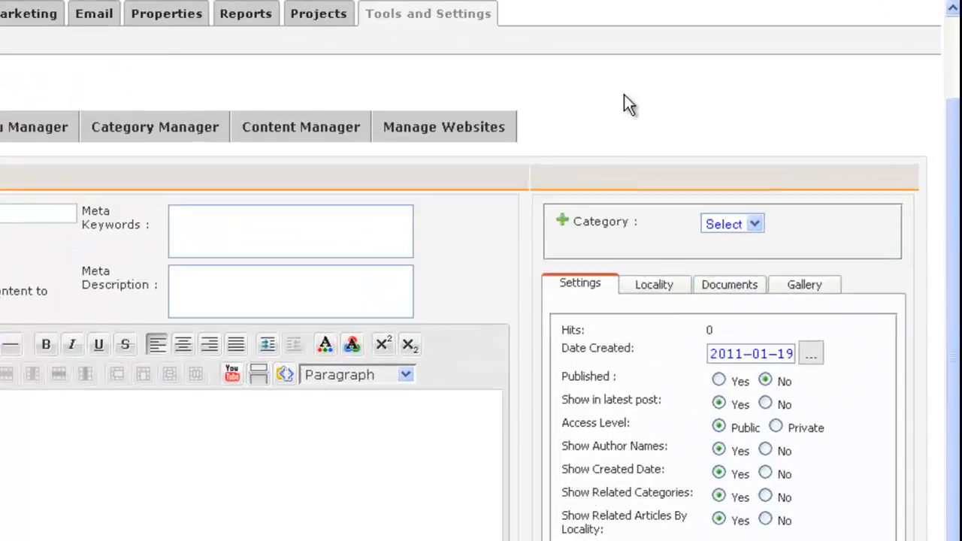
scroll(721, 69, up, 1)
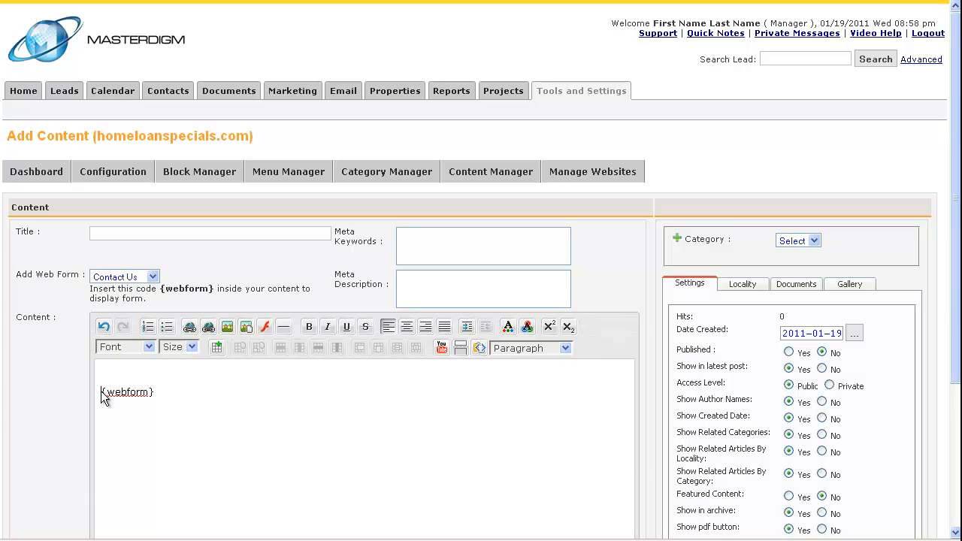
click(569, 90)
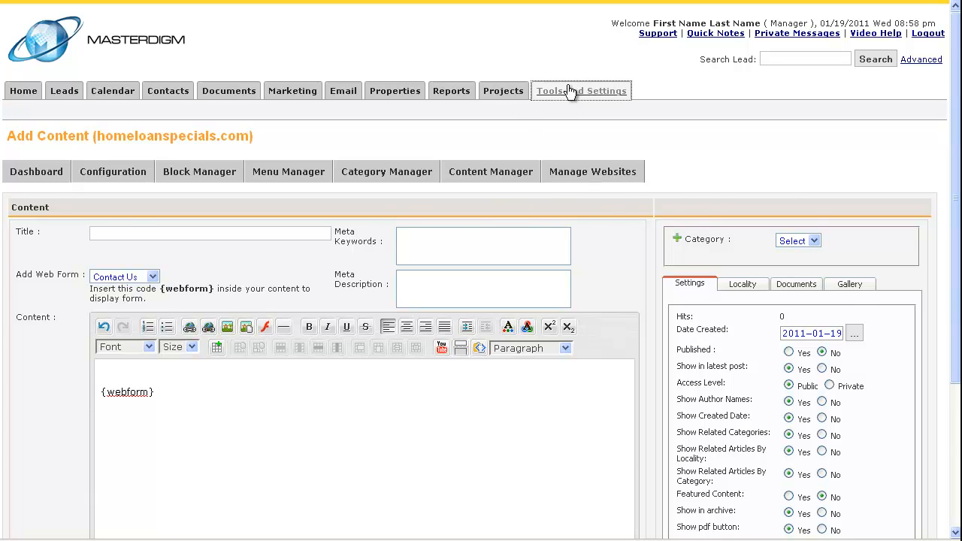